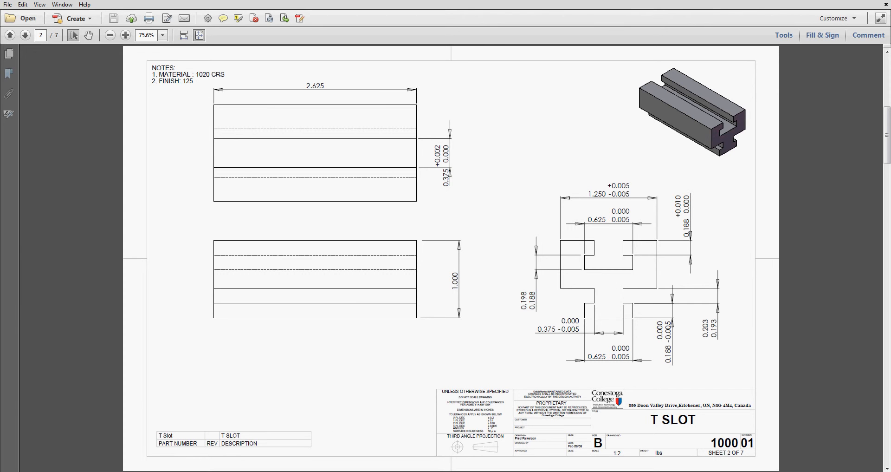
Step: Switch to Mastercam, start a new file and save it as T Slot in the Mastercam_X9_2_1_2D folder on drive E
{"action": "key", "text": "alt+Tab"}
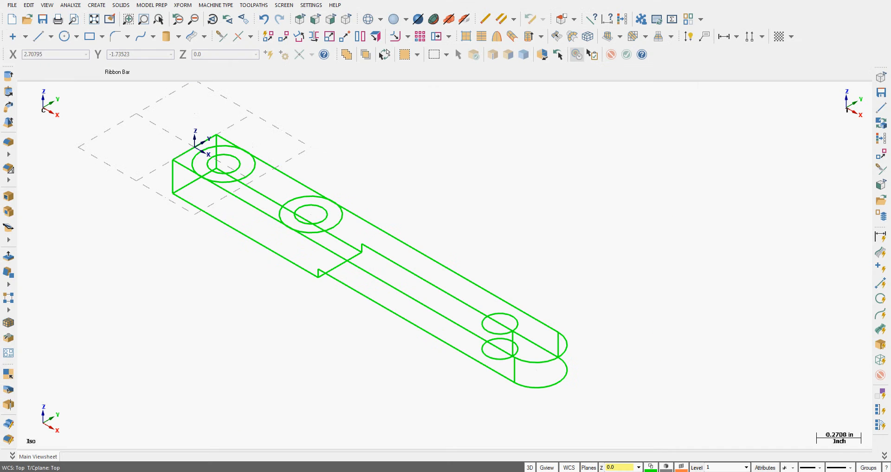
{"action": "left_click", "coordinate": [12, 20]}
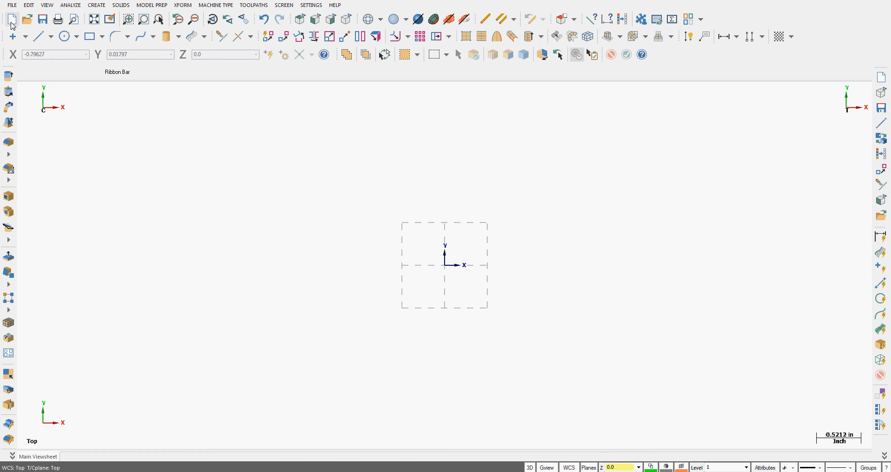
{"action": "left_click", "coordinate": [42, 20]}
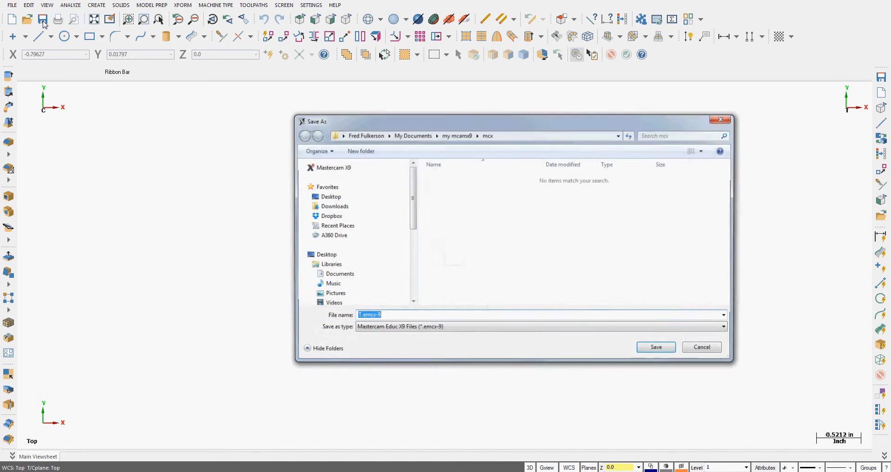
{"action": "left_click_drag", "start_coordinate": [411, 209], "coordinate": [420, 258]}
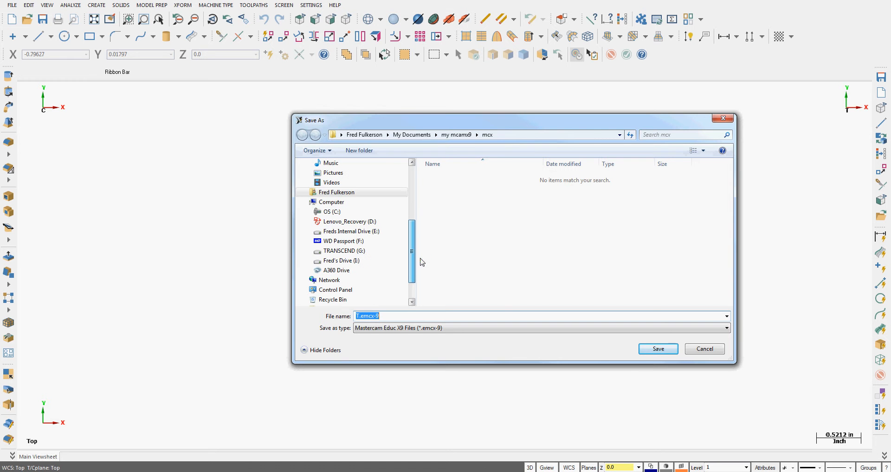
{"action": "left_click", "coordinate": [358, 232]}
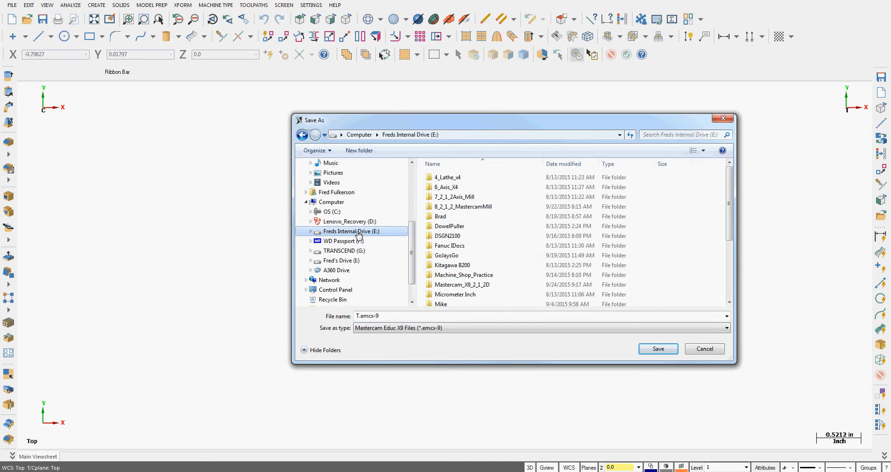
{"action": "double_click", "coordinate": [477, 284]}
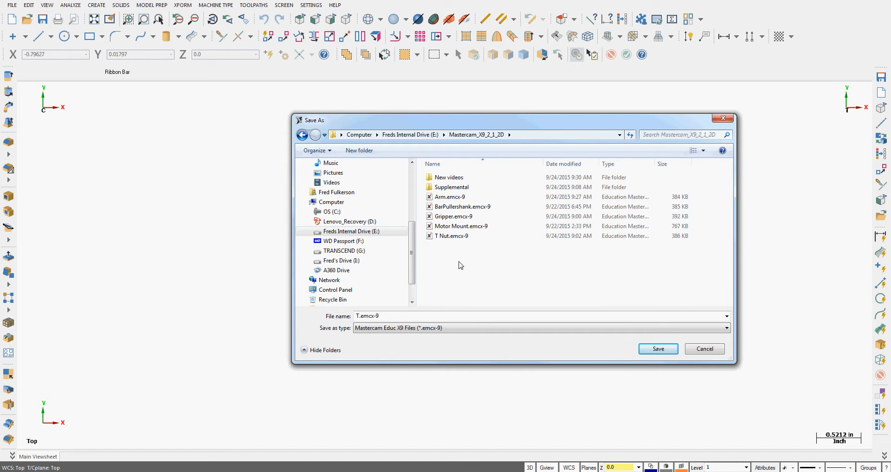
{"action": "left_click", "coordinate": [408, 315]}
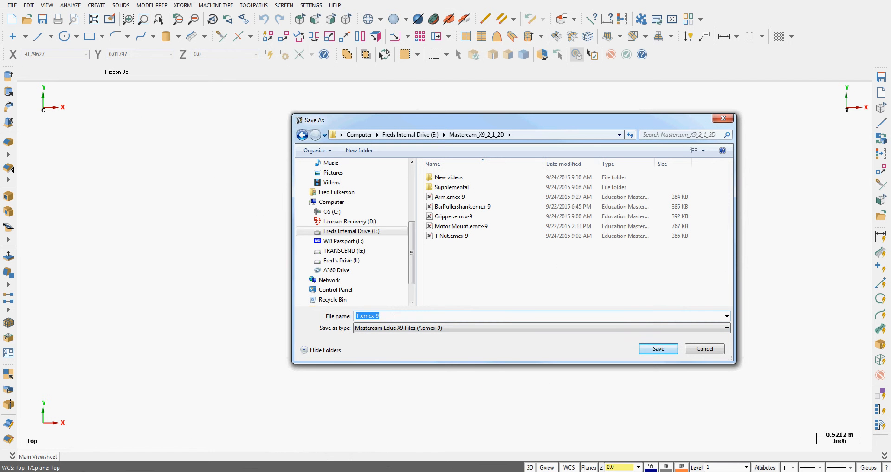
{"action": "type", "text": "T Slot"}
{"action": "key", "text": "Return"}
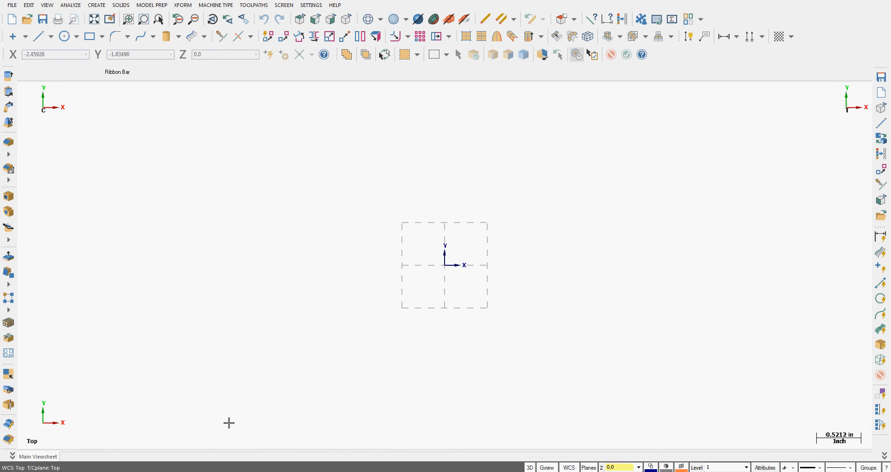
Step: Set the current wireframe colour to the bright green in the palette's first row
{"action": "left_click", "coordinate": [651, 467]}
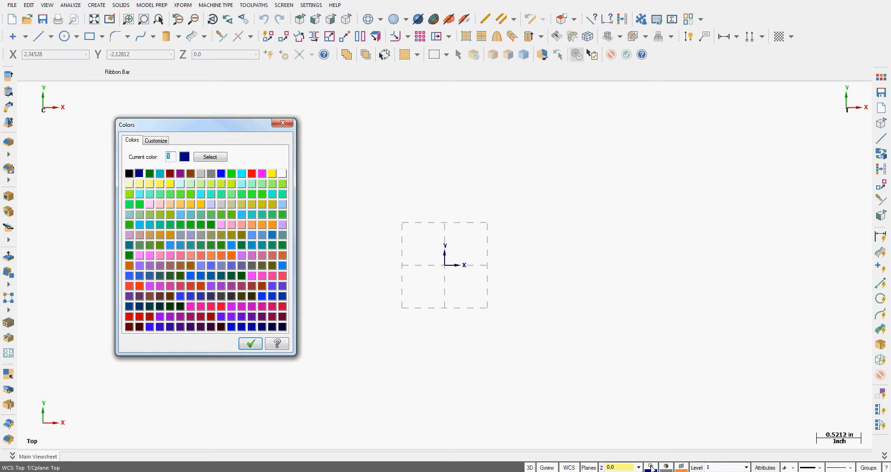
{"action": "left_click", "coordinate": [232, 175]}
{"action": "left_click", "coordinate": [250, 344]}
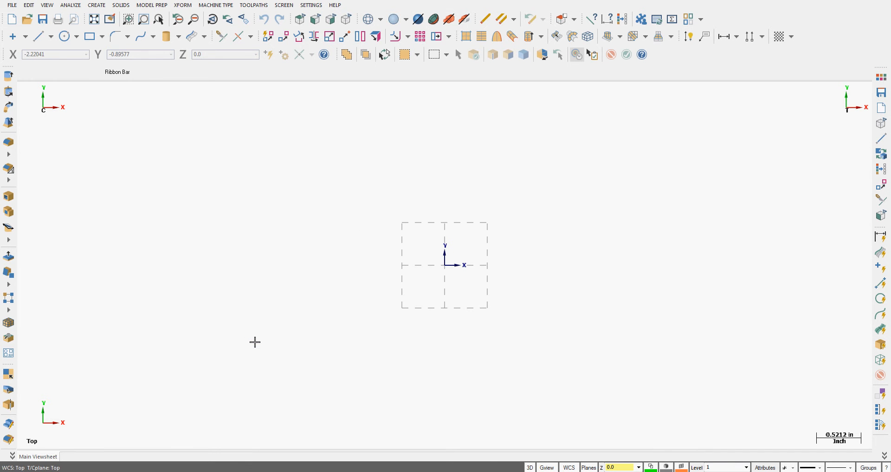
Step: Draw a horizontal line about 2.71 in long with a thicker line width, positioned at Y 0
{"action": "left_click", "coordinate": [41, 37]}
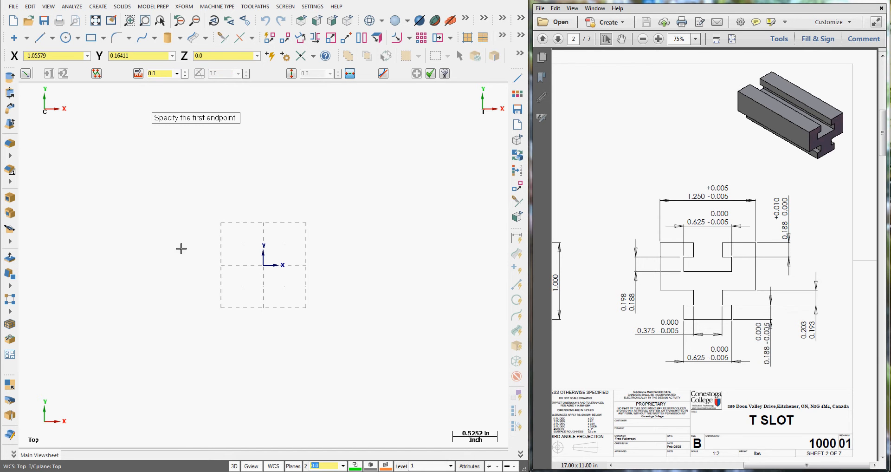
{"action": "left_click", "coordinate": [163, 254]}
{"action": "left_click", "coordinate": [393, 253]}
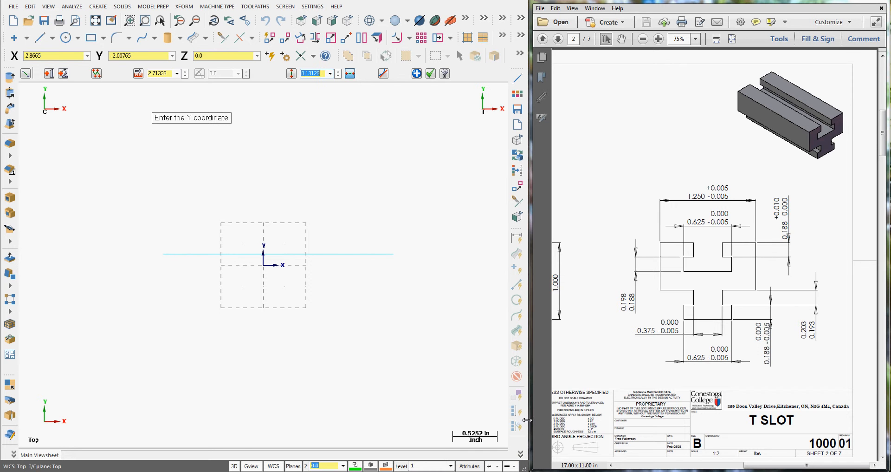
{"action": "left_click_drag", "start_coordinate": [529, 420], "coordinate": [577, 421]}
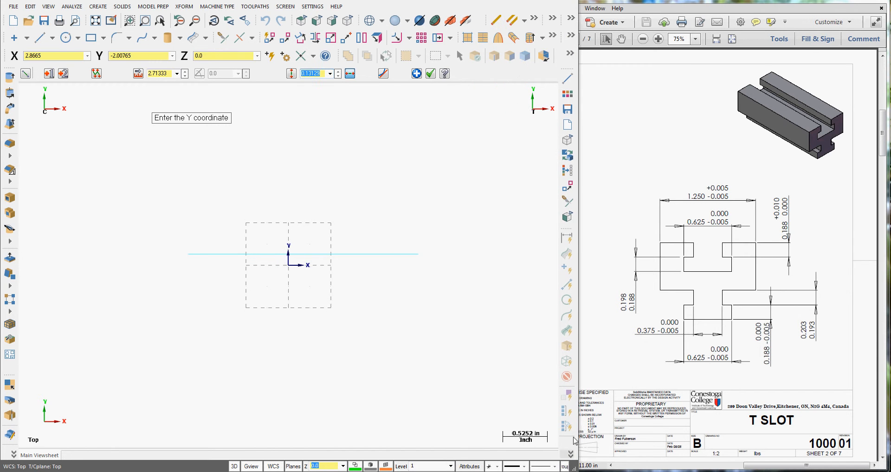
{"action": "left_click", "coordinate": [556, 465]}
{"action": "left_click", "coordinate": [550, 445]}
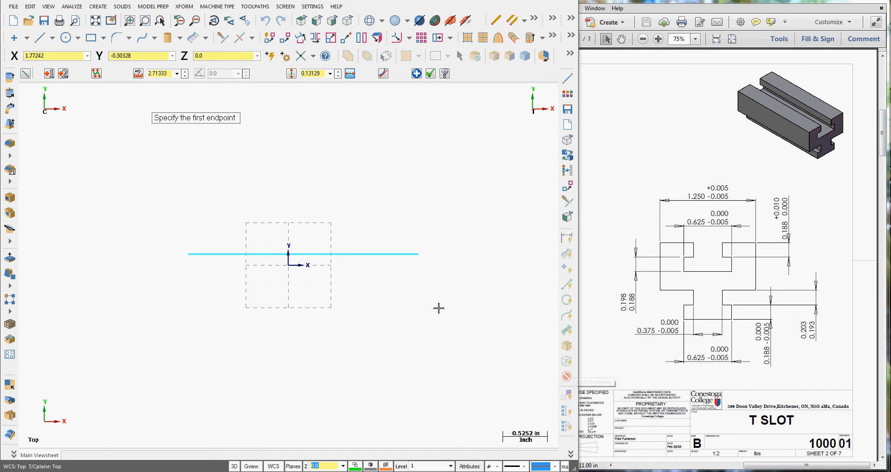
{"action": "left_click", "coordinate": [322, 73]}
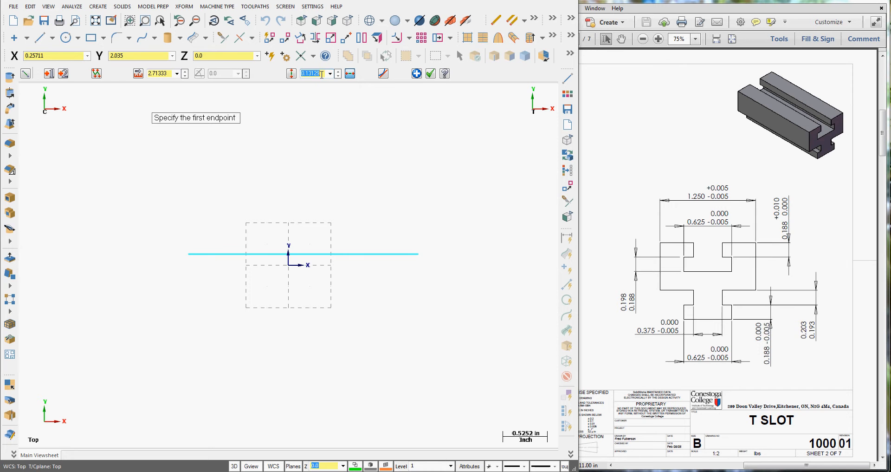
{"action": "type", "text": "0"}
{"action": "key", "text": "Return"}
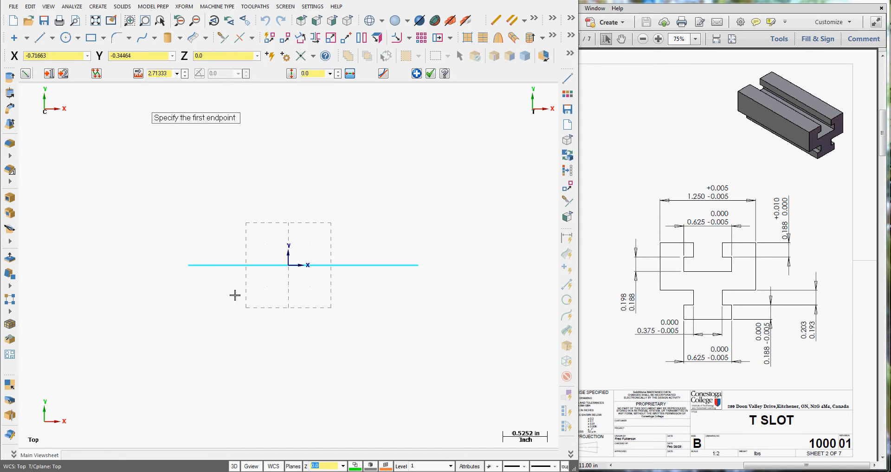
Step: Draw a second horizontal line about 2.03 in long at Y -0.188
{"action": "left_click", "coordinate": [213, 293]}
{"action": "left_click", "coordinate": [385, 292]}
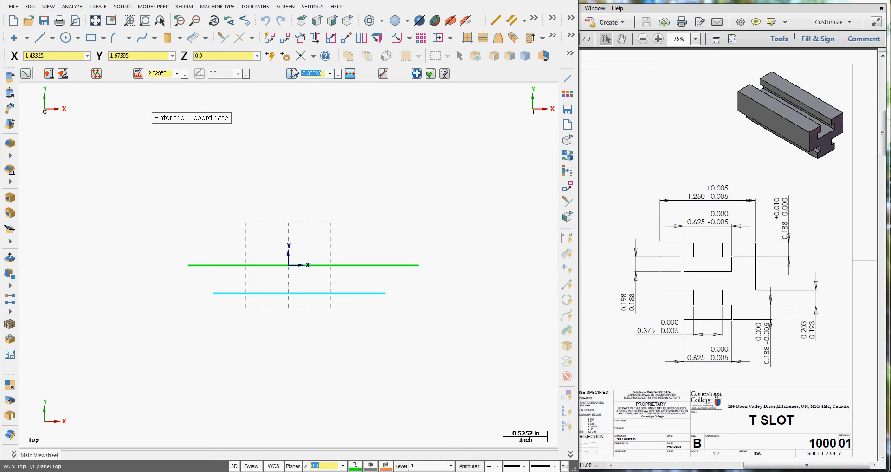
{"action": "key", "text": "BackSpace"}
{"action": "key", "text": "Return"}
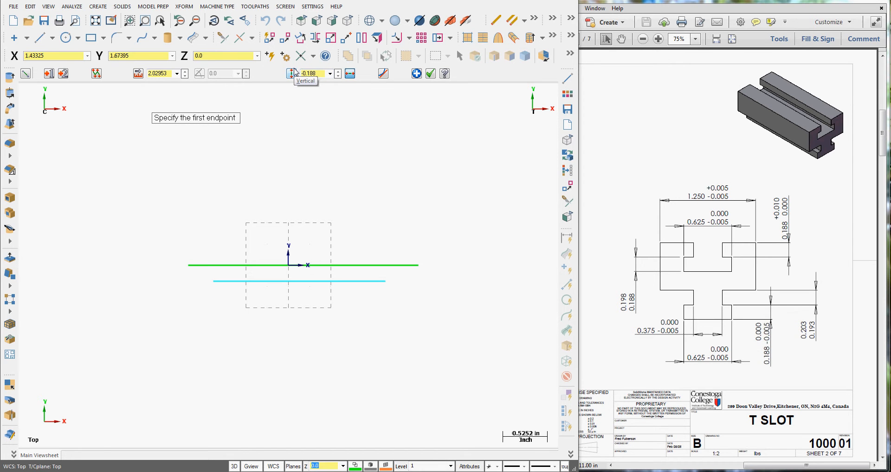
Step: Draw a third horizontal line about 2.38 in long below the others at Y -0.381
{"action": "left_click", "coordinate": [201, 305]}
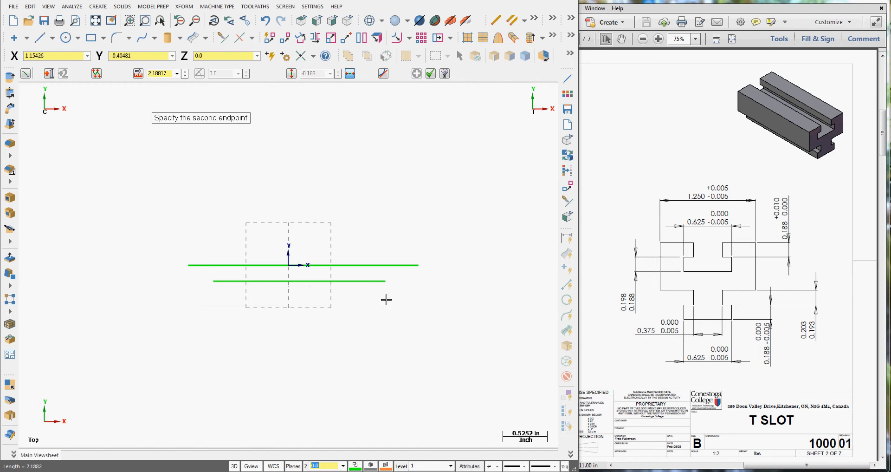
{"action": "left_click", "coordinate": [402, 302]}
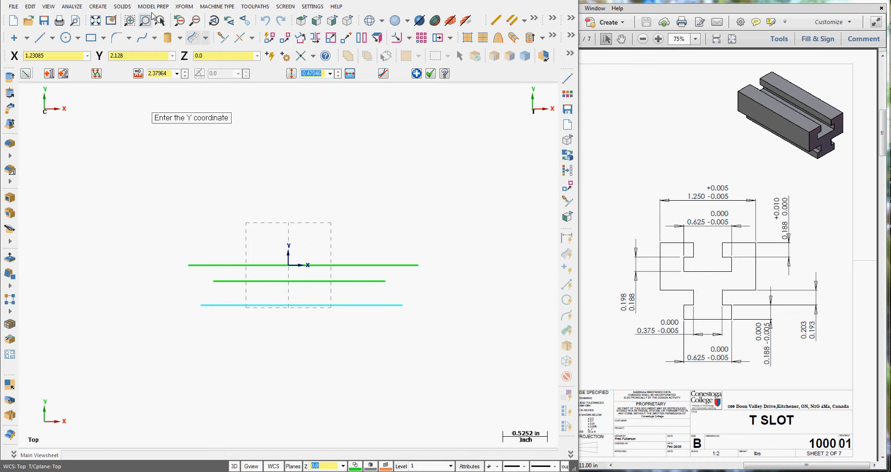
{"action": "key", "text": "BackSpace"}
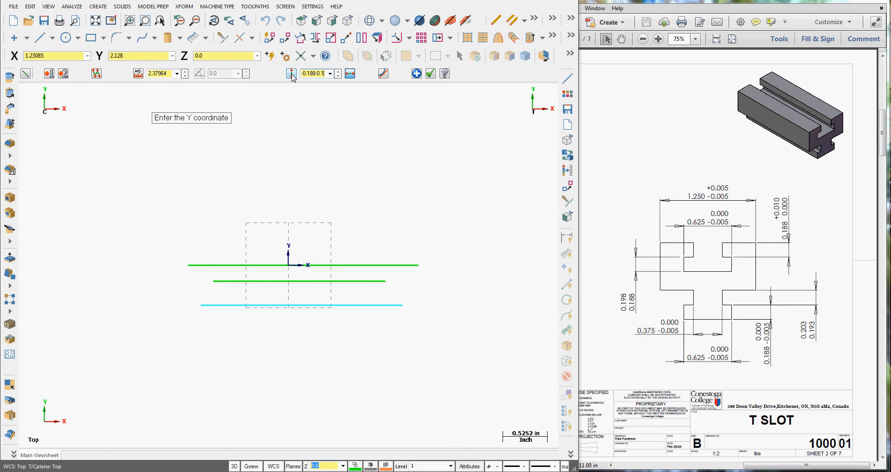
{"action": "type", "text": "88-00"}
{"action": "key", "text": "Return"}
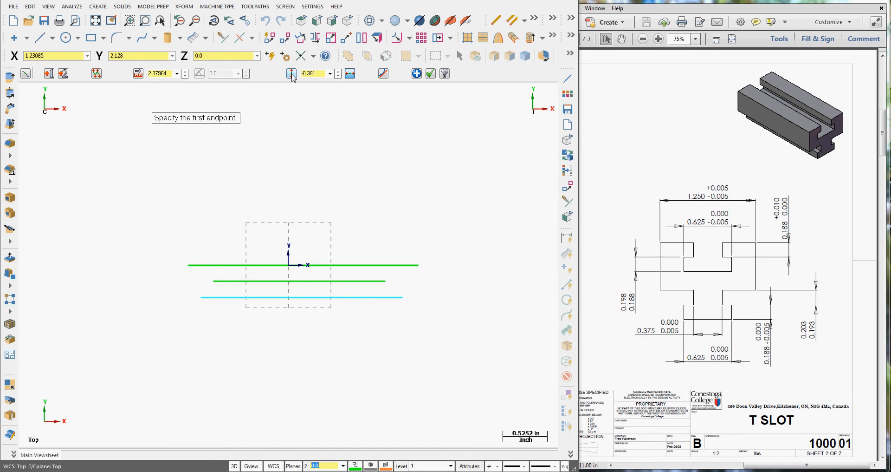
Step: Draw the profile's lowest horizontal line about 2.24 in long at Y -1.0 and finish the line command
{"action": "left_click", "coordinate": [210, 318]}
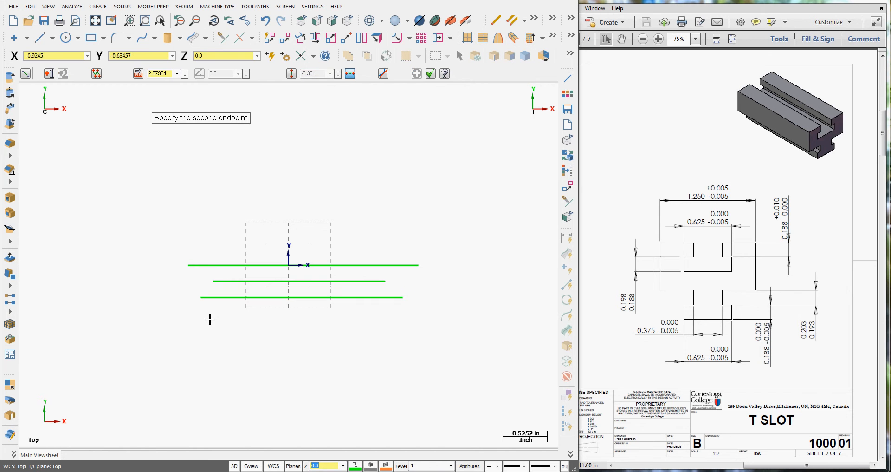
{"action": "left_click", "coordinate": [399, 315]}
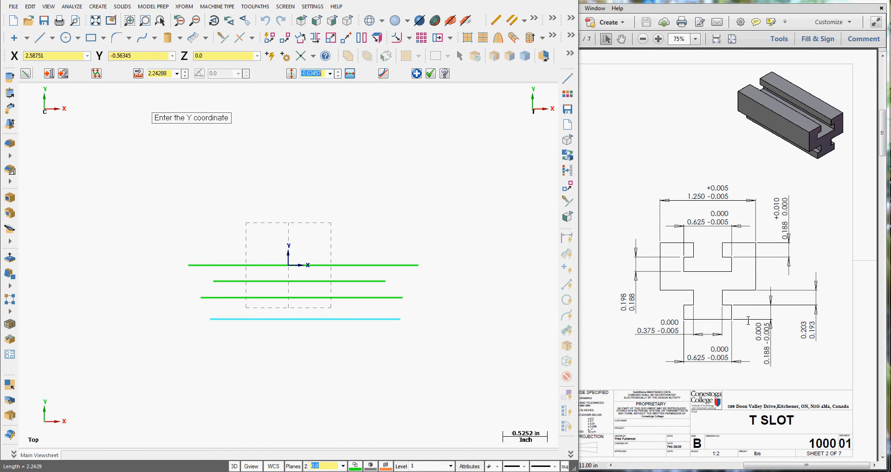
{"action": "mouse_move", "coordinate": [768, 465]}
{"action": "left_mouse_down"}
{"action": "mouse_move", "coordinate": [707, 462]}
{"action": "mouse_move", "coordinate": [756, 463]}
{"action": "left_mouse_up"}
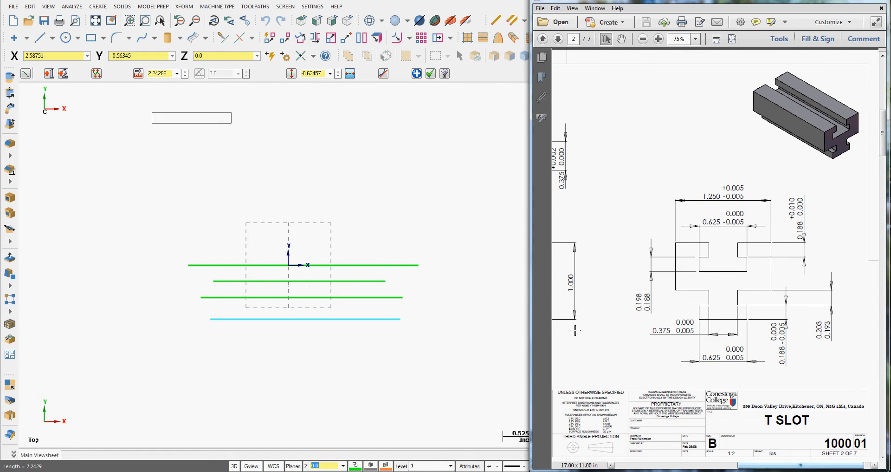
{"action": "left_click", "coordinate": [322, 73]}
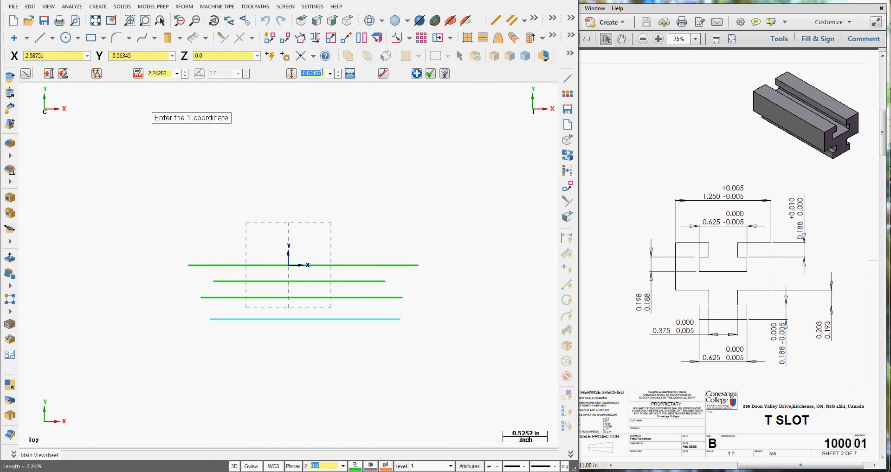
{"action": "type", "text": "-1.0"}
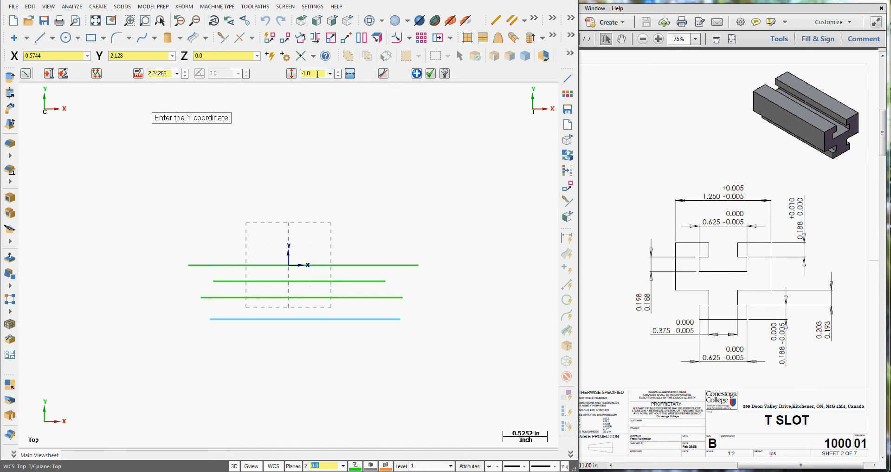
{"action": "key", "text": "Return"}
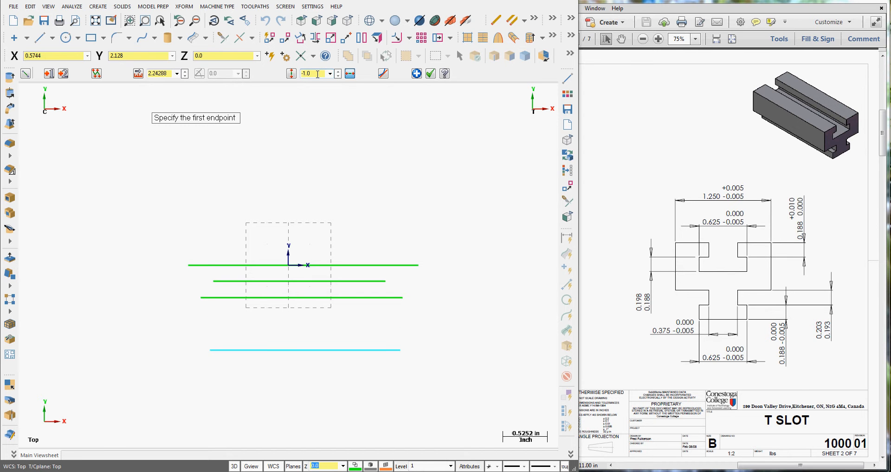
{"action": "left_click", "coordinate": [431, 75]}
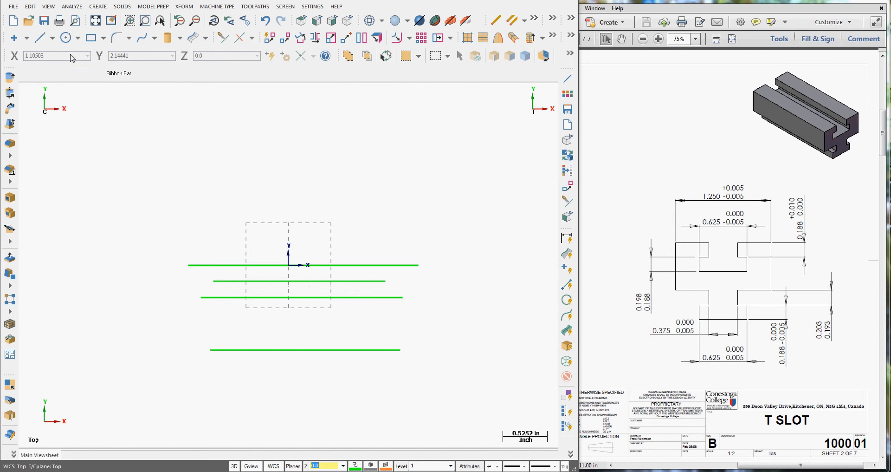
Step: Create a parallel line 0.188 in above the lowest horizontal line
{"action": "left_click", "coordinate": [51, 38]}
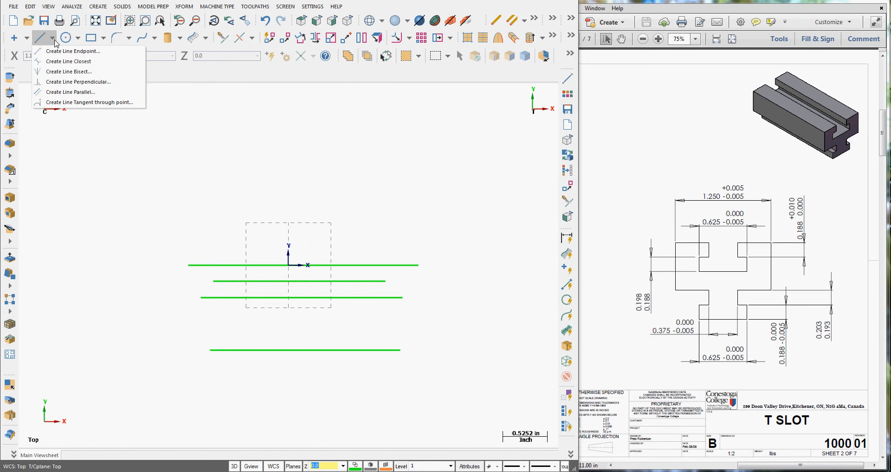
{"action": "left_click", "coordinate": [66, 92]}
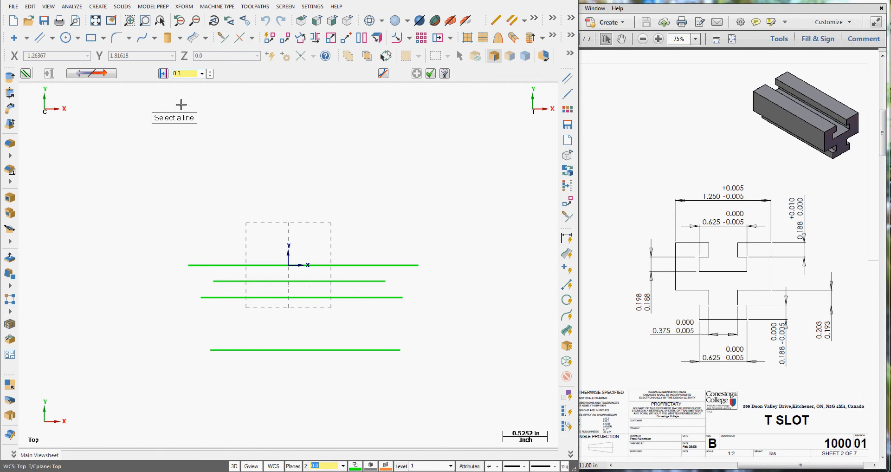
{"action": "left_click", "coordinate": [356, 348]}
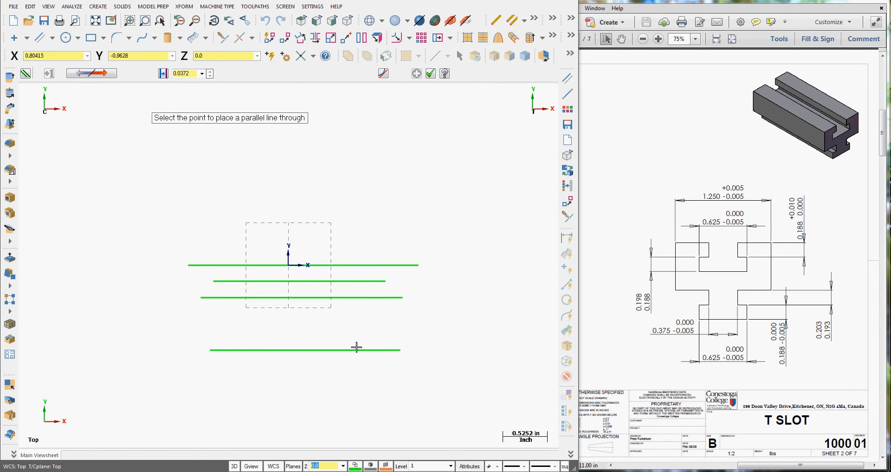
{"action": "left_click", "coordinate": [356, 318]}
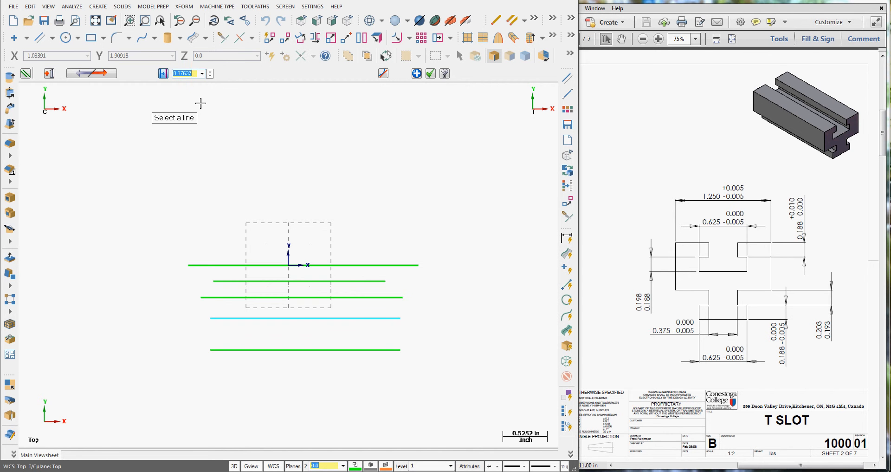
{"action": "type", "text": ".188"}
{"action": "key", "text": "Return"}
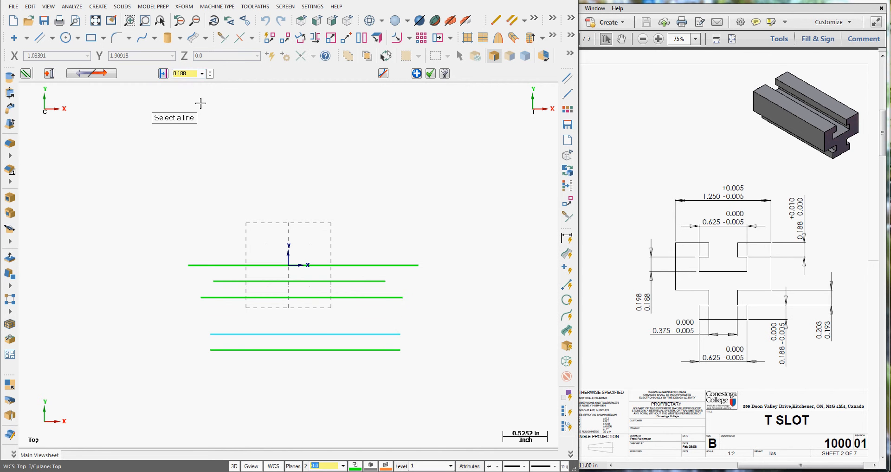
{"action": "left_click", "coordinate": [417, 73]}
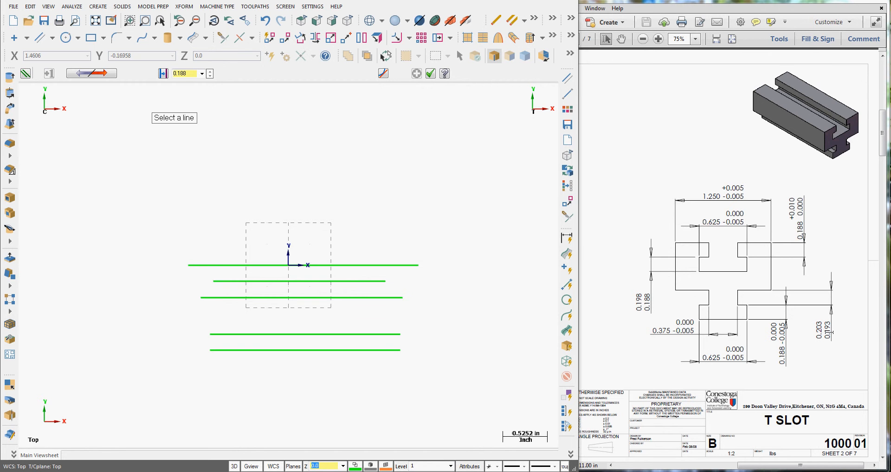
Step: Create a parallel line 0.198 in above the second-lowest horizontal line and finish the parallel line command
{"action": "left_click", "coordinate": [384, 334]}
{"action": "left_click", "coordinate": [382, 310]}
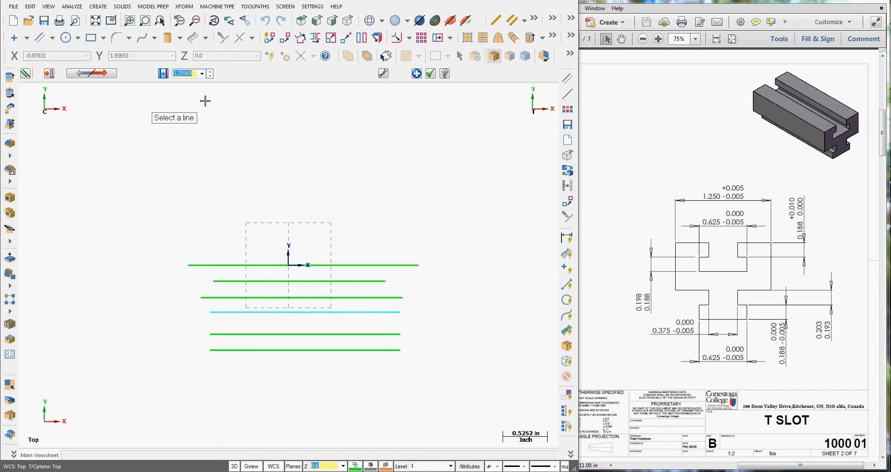
{"action": "type", "text": ".198"}
{"action": "key", "text": "Return"}
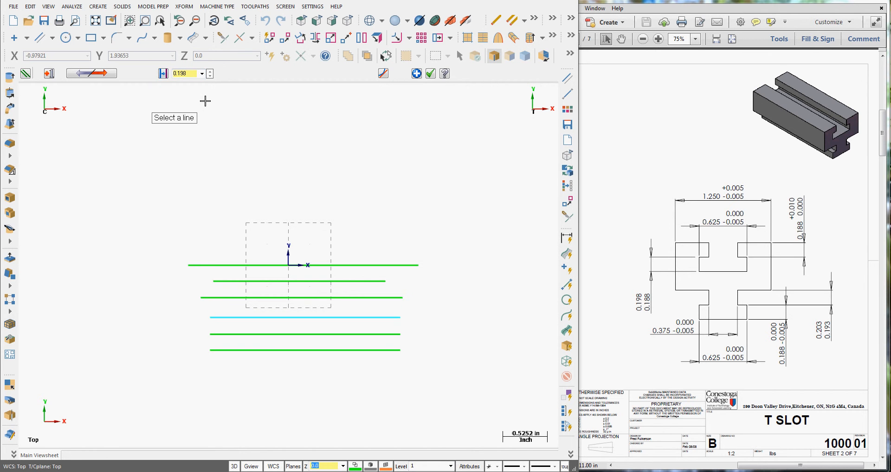
{"action": "left_click", "coordinate": [431, 75]}
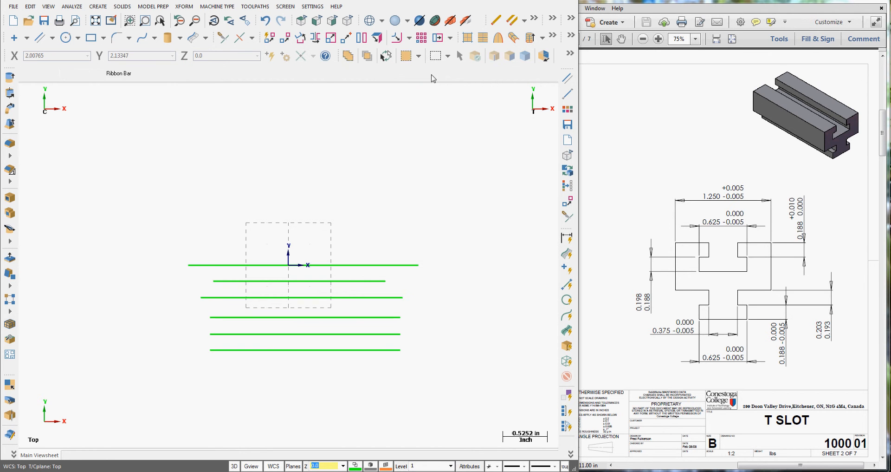
Step: Draw a vertical line about 1.79 in long across the horizontal lines at X 1.25/2
{"action": "left_click", "coordinate": [52, 37]}
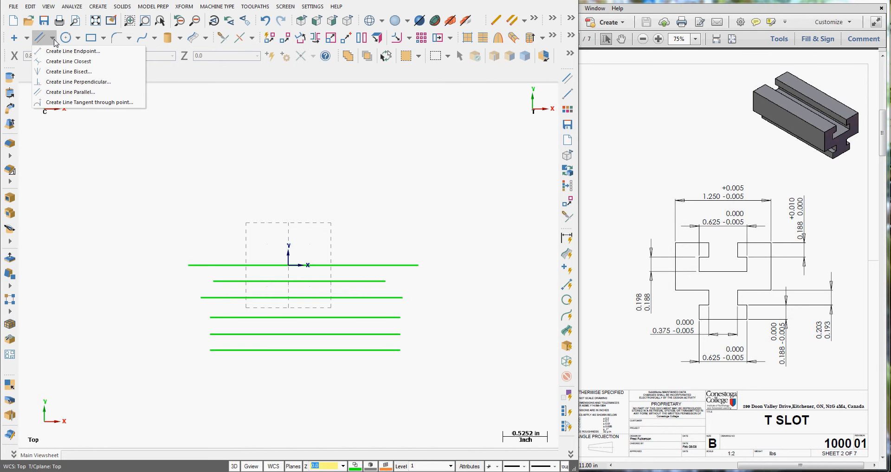
{"action": "left_click", "coordinate": [54, 52]}
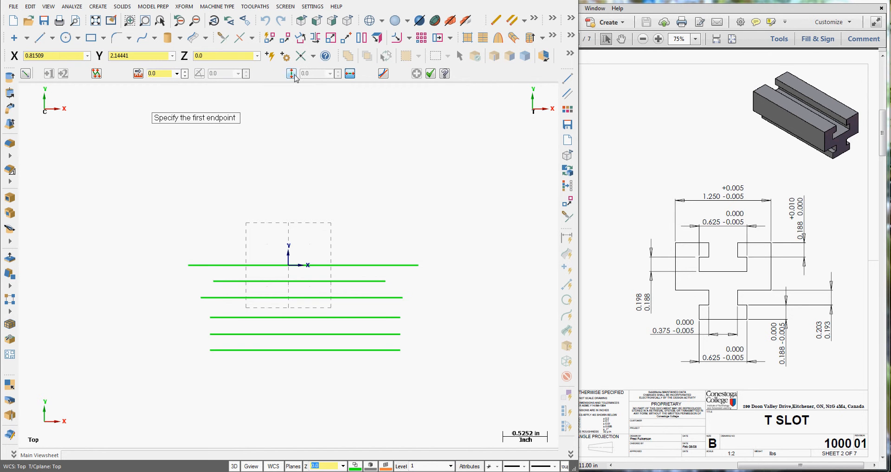
{"action": "left_click", "coordinate": [388, 239]}
{"action": "left_click", "coordinate": [396, 391]}
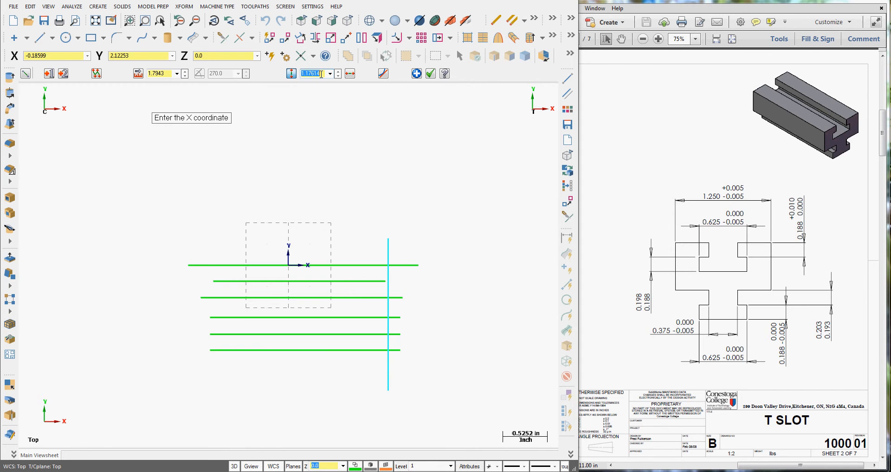
{"action": "type", "text": "1.25/2"}
{"action": "key", "text": "Return"}
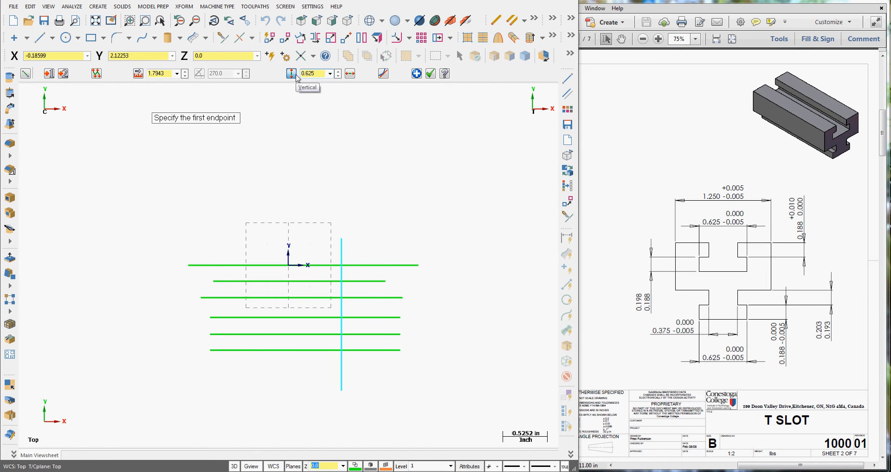
Step: Draw a second vertical line about 1.73 in long across the horizontal lines at X -0.625
{"action": "left_click", "coordinate": [222, 231]}
{"action": "left_click", "coordinate": [232, 376]}
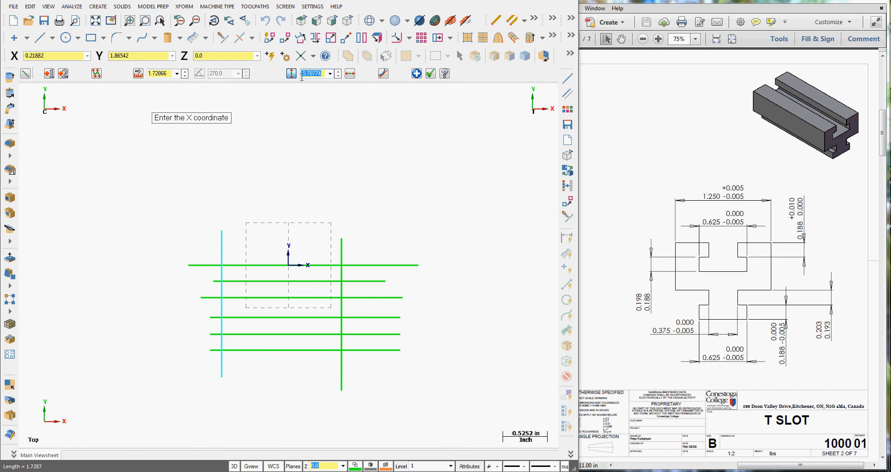
{"action": "key", "text": "BackSpace"}
{"action": "key", "text": "Return"}
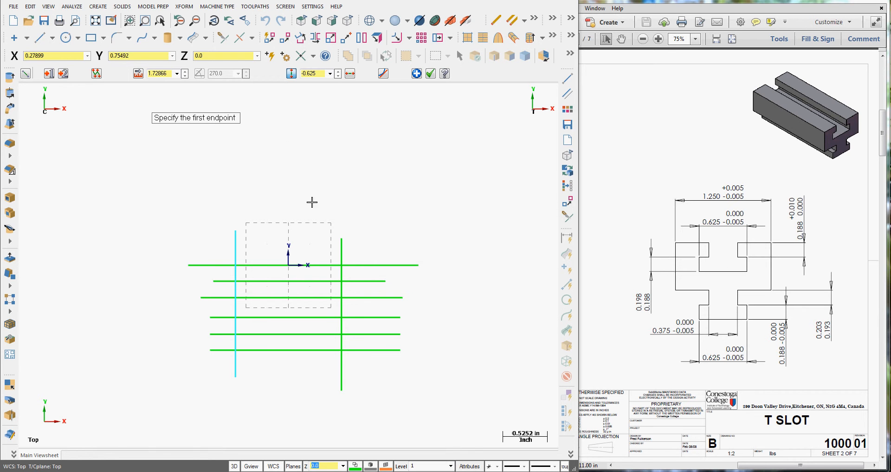
Step: Draw an inner vertical line about 1.58 in long at X .375/2
{"action": "left_click", "coordinate": [329, 247]}
{"action": "left_click", "coordinate": [335, 381]}
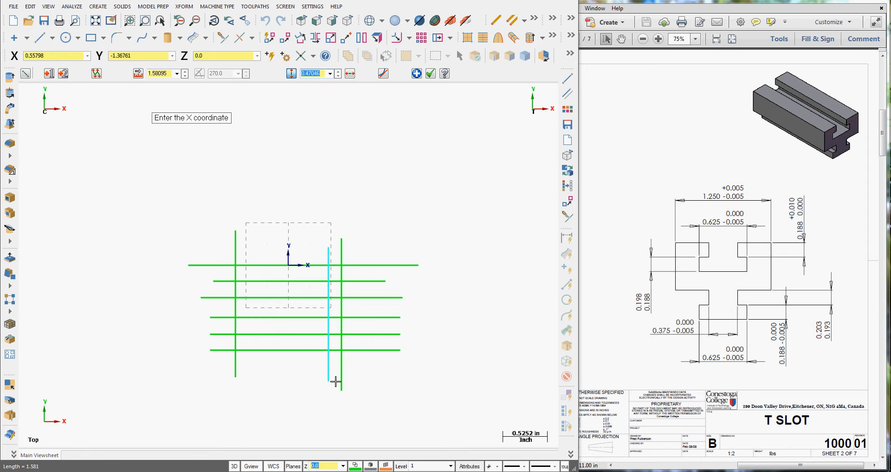
{"action": "key", "text": "BackSpace"}
{"action": "type", "text": ".375/2"}
{"action": "key", "text": "Return"}
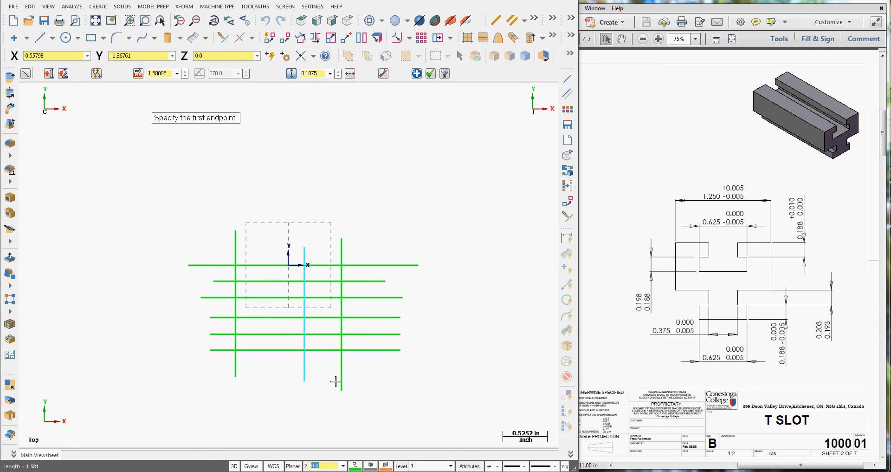
Step: Draw the other inner vertical line about 1.5 in long at X -0.1875 and finish the line command
{"action": "left_click", "coordinate": [267, 246]}
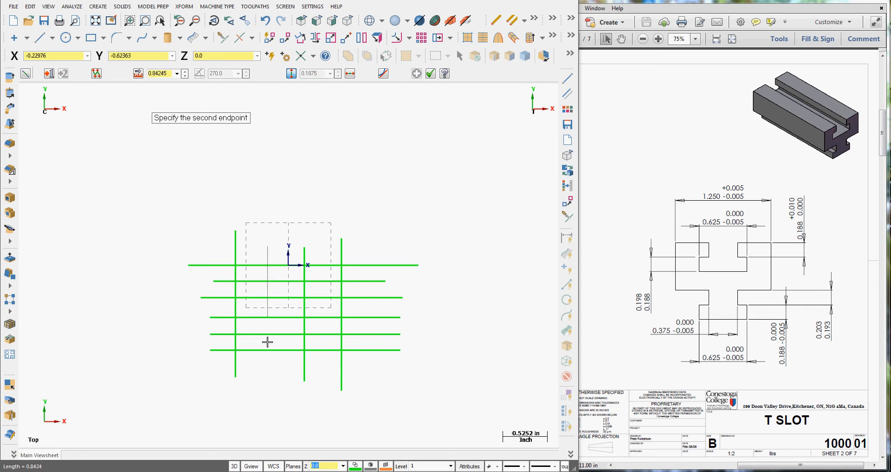
{"action": "left_click", "coordinate": [270, 374]}
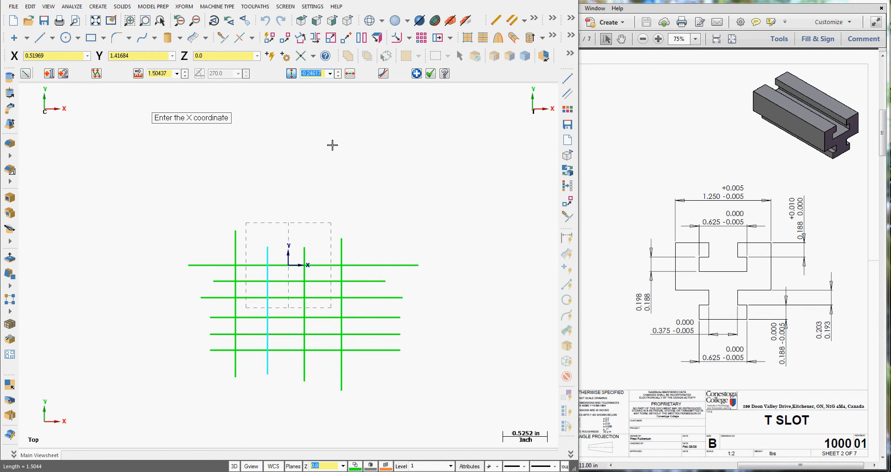
{"action": "key", "text": "BackSpace"}
{"action": "key", "text": "Return"}
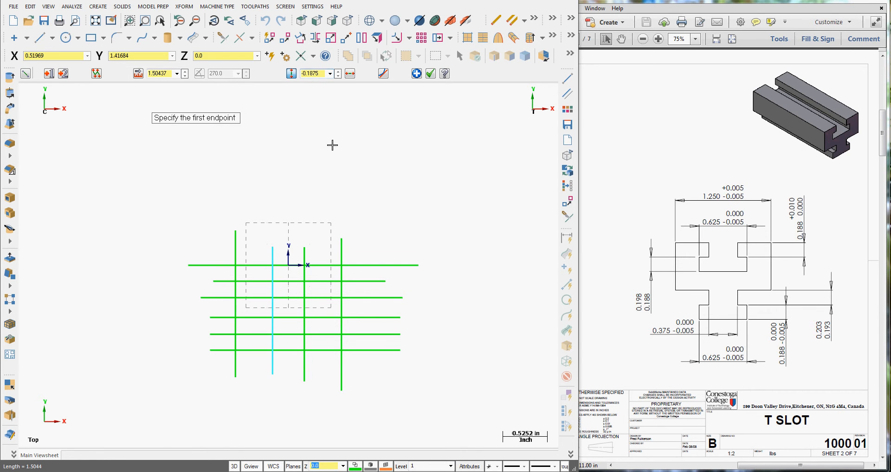
{"action": "left_click", "coordinate": [431, 73]}
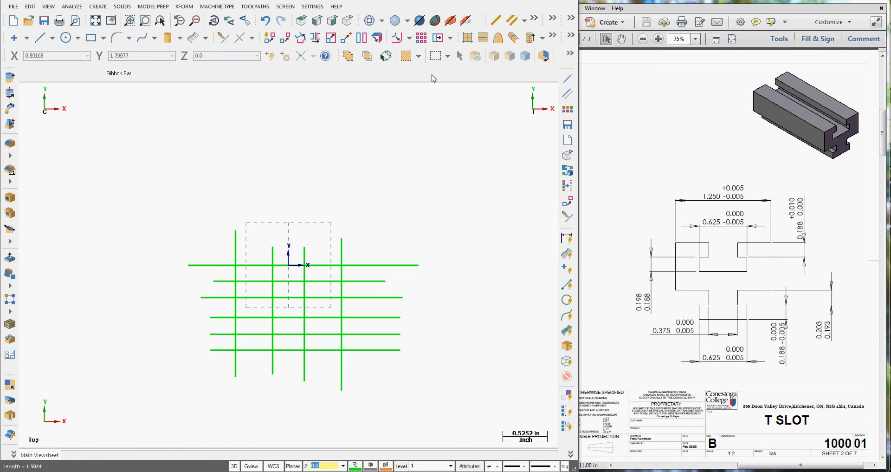
Step: Trim with divide/delete the four vertical line ends above the highest horizontal line and that line's overhangs on both sides
{"action": "left_click", "coordinate": [221, 40]}
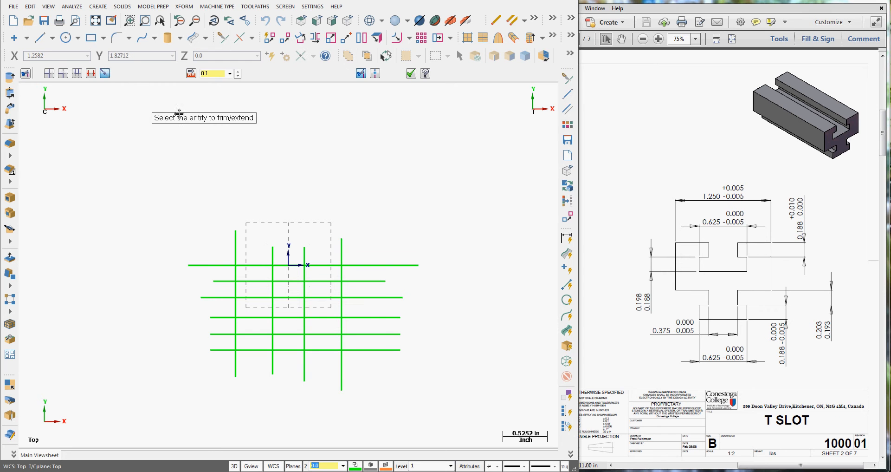
{"action": "left_click", "coordinate": [91, 74]}
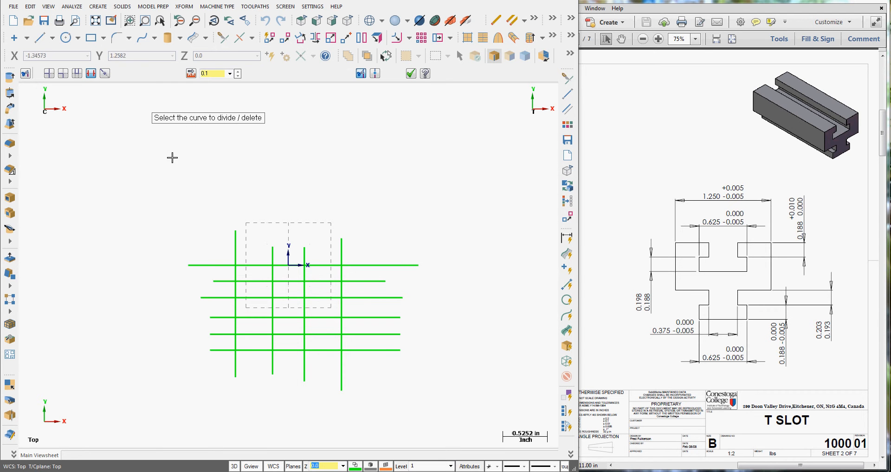
{"action": "left_click", "coordinate": [236, 247]}
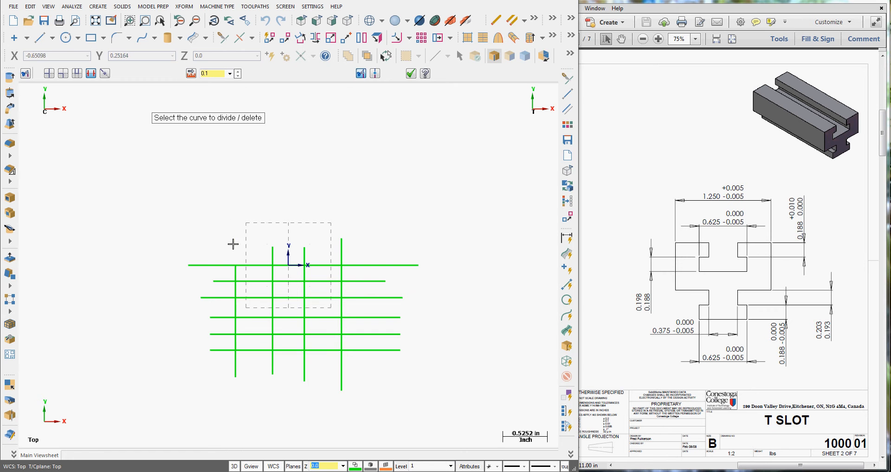
{"action": "left_click", "coordinate": [218, 265]}
{"action": "left_click", "coordinate": [272, 253]}
{"action": "left_click", "coordinate": [304, 253]}
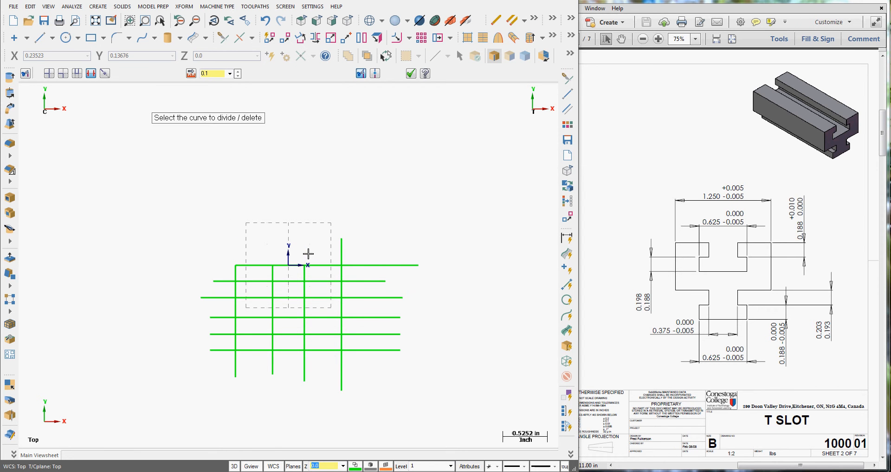
{"action": "left_click", "coordinate": [344, 253]}
{"action": "left_click", "coordinate": [365, 264]}
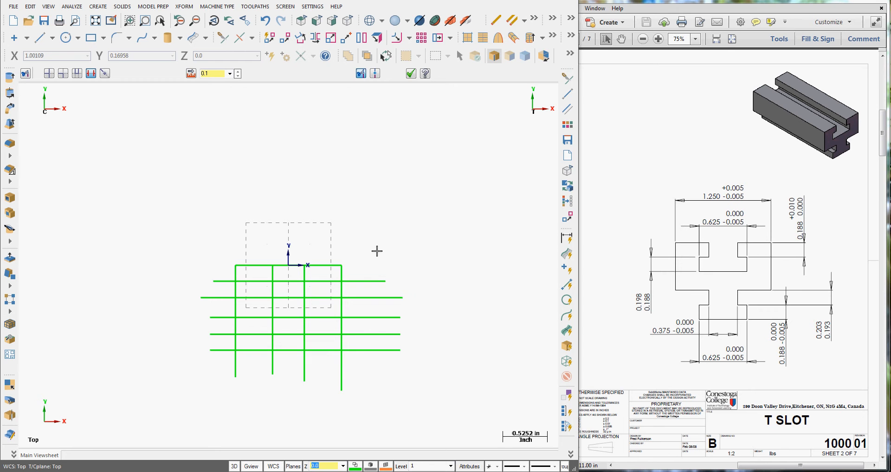
Step: Trim the other horizontal lines' overhangs beyond the X 0.625 line and all vertical line ends below the lowest horizontal line
{"action": "left_click", "coordinate": [366, 275]}
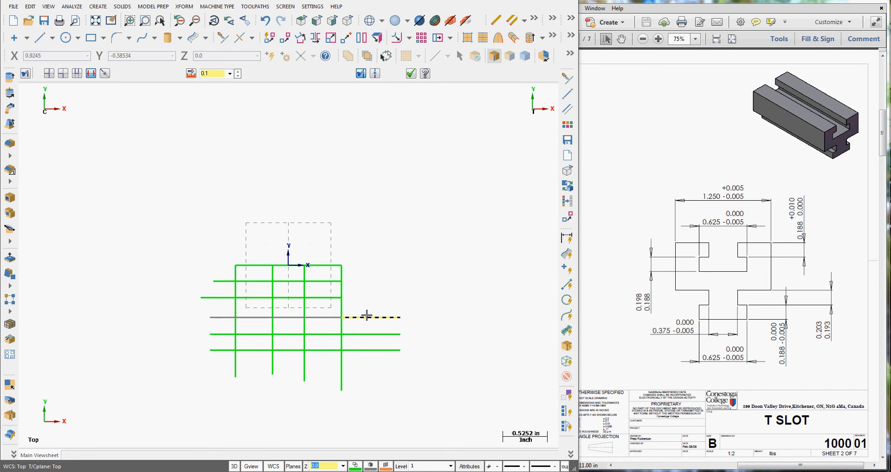
{"action": "left_click", "coordinate": [368, 333]}
{"action": "left_click", "coordinate": [368, 349]}
{"action": "left_click", "coordinate": [342, 369]}
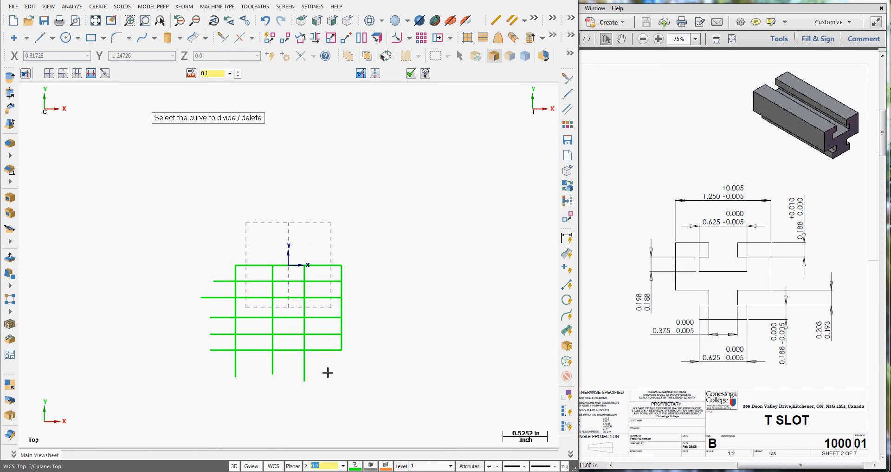
{"action": "left_click", "coordinate": [304, 370]}
{"action": "left_click", "coordinate": [272, 369]}
{"action": "left_click", "coordinate": [236, 369]}
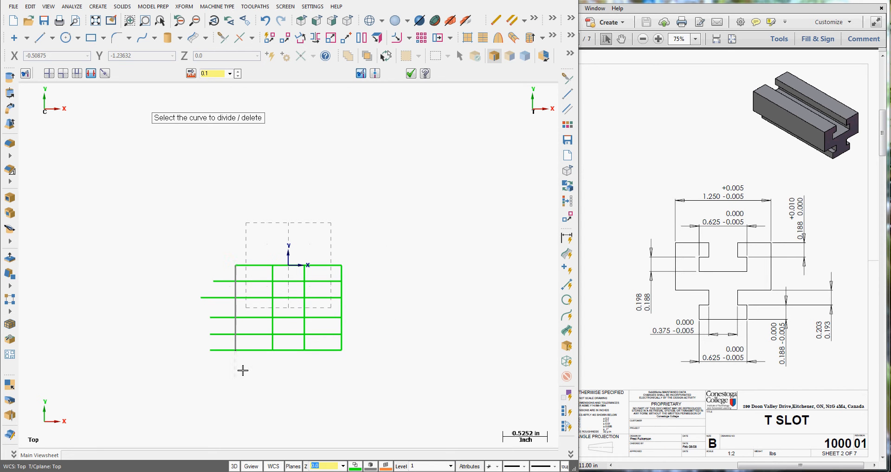
Step: Trim the remaining horizontal line overhangs beyond the X -0.625 line and finish trimming
{"action": "left_click", "coordinate": [212, 349]}
{"action": "left_click", "coordinate": [212, 334]}
{"action": "left_click", "coordinate": [213, 317]}
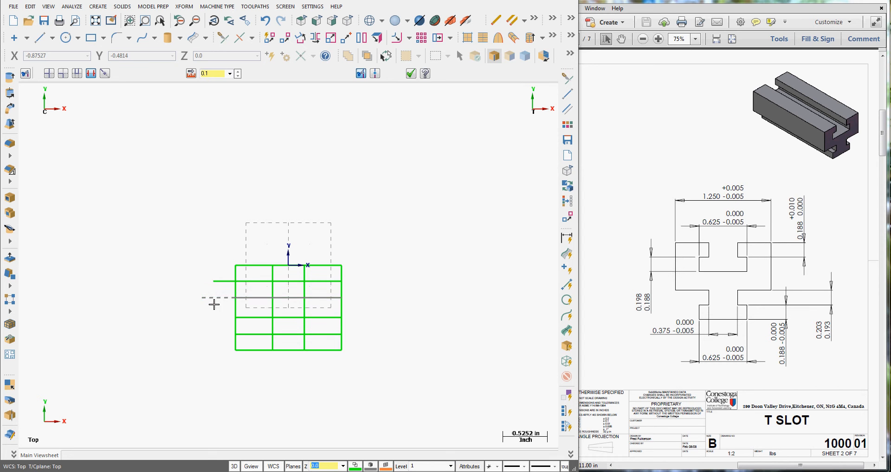
{"action": "left_click", "coordinate": [212, 297]}
{"action": "left_click", "coordinate": [215, 286]}
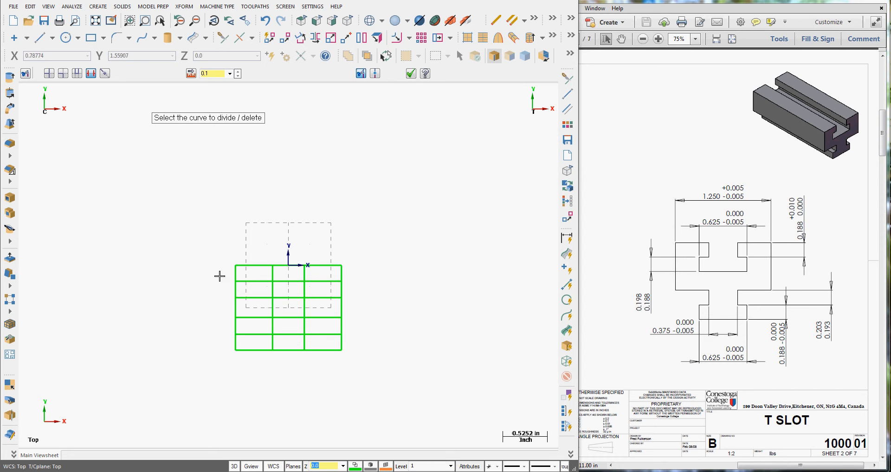
{"action": "left_click", "coordinate": [410, 73]}
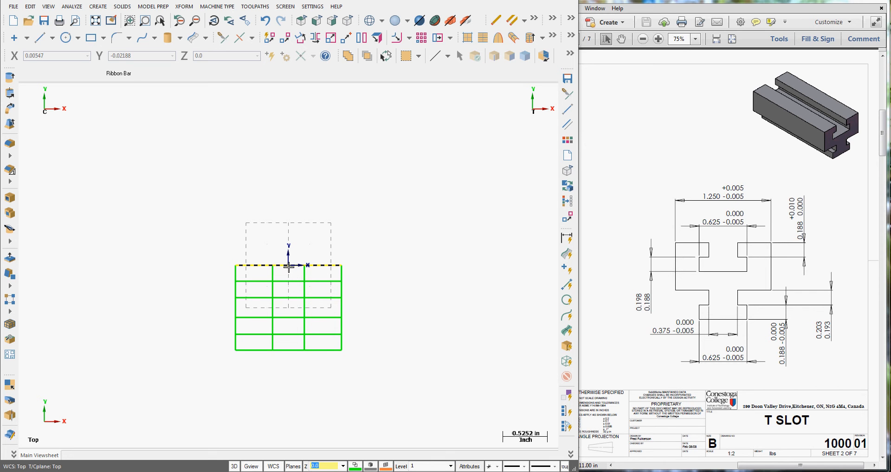
Step: Divide/delete the highest line's middle segment and the inner vertical segments between the second and third horizontal lines
{"action": "left_click", "coordinate": [222, 39]}
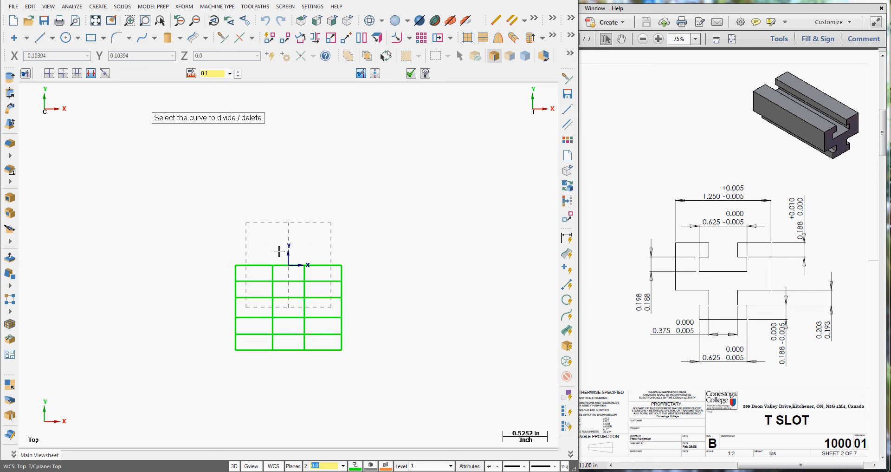
{"action": "left_click", "coordinate": [284, 265]}
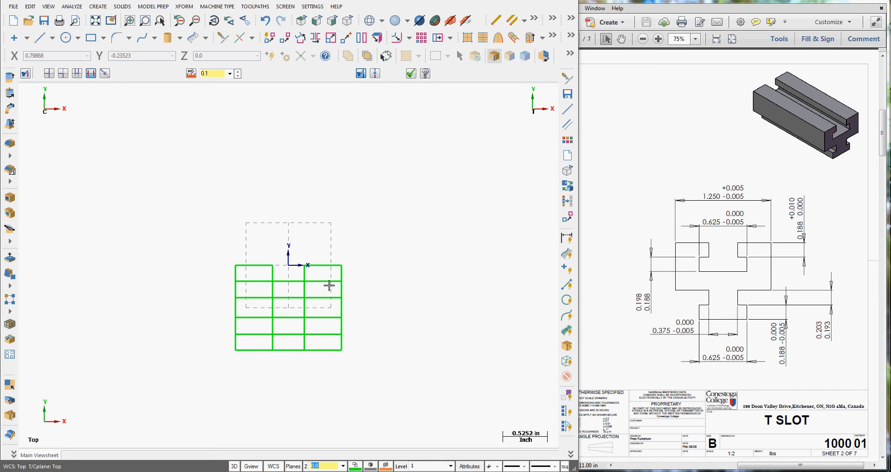
{"action": "left_click", "coordinate": [303, 289]}
{"action": "left_click", "coordinate": [303, 288]}
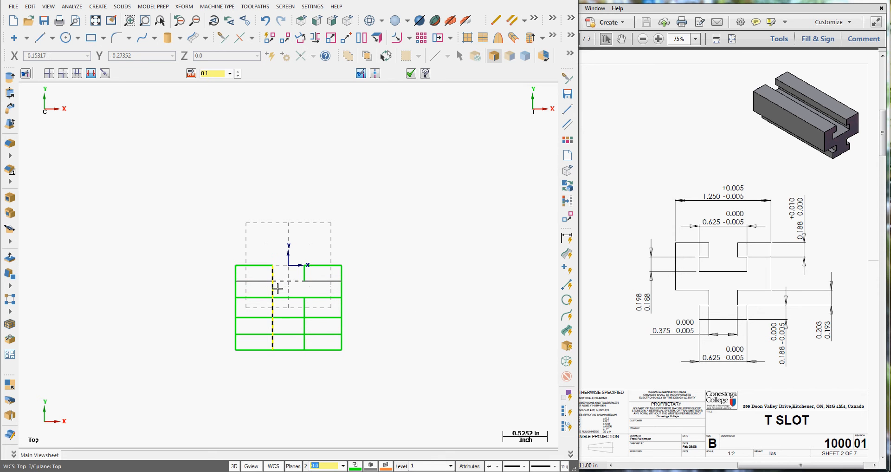
{"action": "left_click", "coordinate": [273, 289]}
{"action": "left_click", "coordinate": [272, 289]}
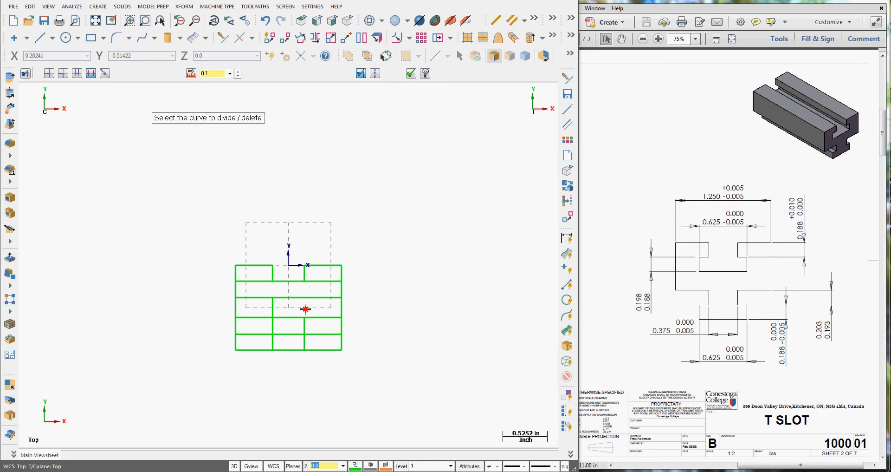
Step: Delete the inner vertical segments between the third and fourth horizontal lines and the middle segments of the fourth and fifth lines
{"action": "left_click", "coordinate": [273, 305]}
{"action": "left_click", "coordinate": [292, 317]}
{"action": "left_click", "coordinate": [289, 333]}
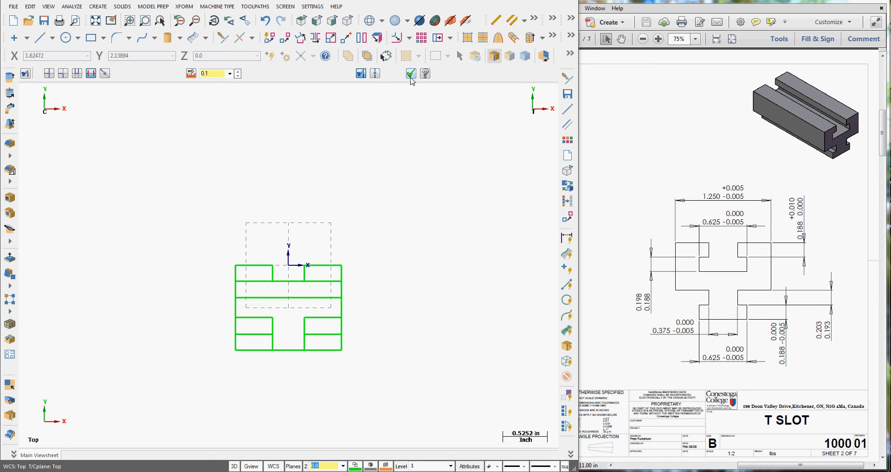
{"action": "left_click", "coordinate": [411, 74]}
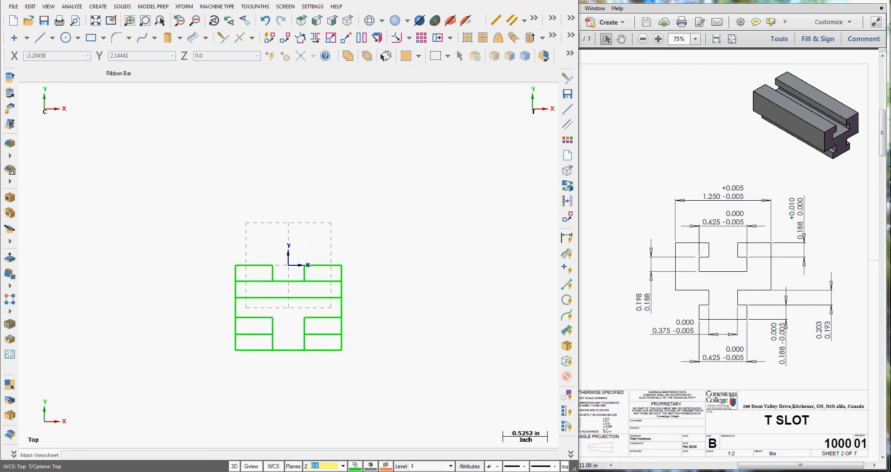
Step: Draw a vertical line about 0.372 in long at X 0.3125, crossing the second and third horizontal lines
{"action": "left_click", "coordinate": [40, 38]}
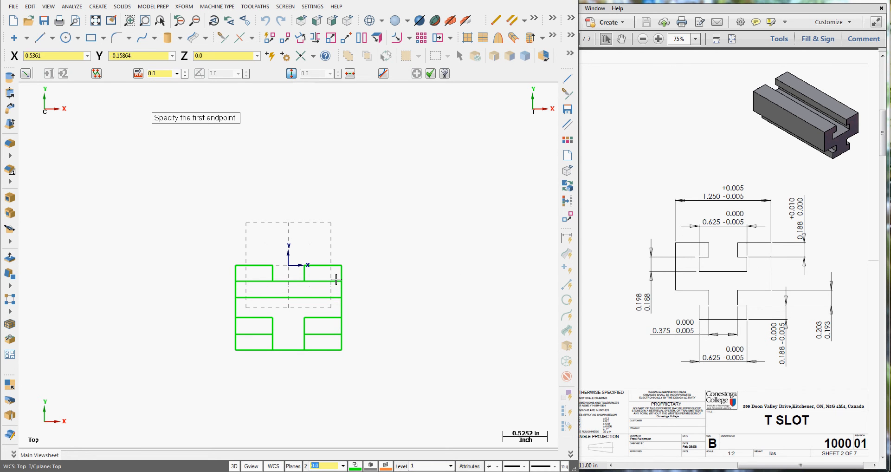
{"action": "left_click", "coordinate": [320, 276]}
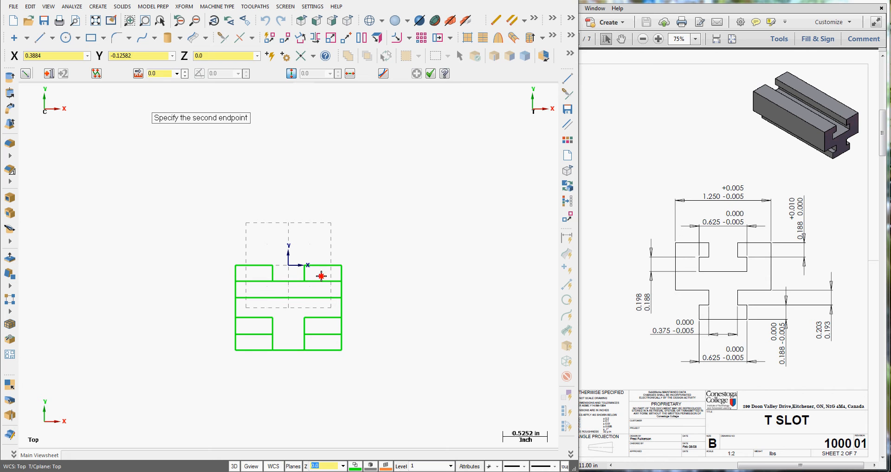
{"action": "left_click", "coordinate": [322, 308]}
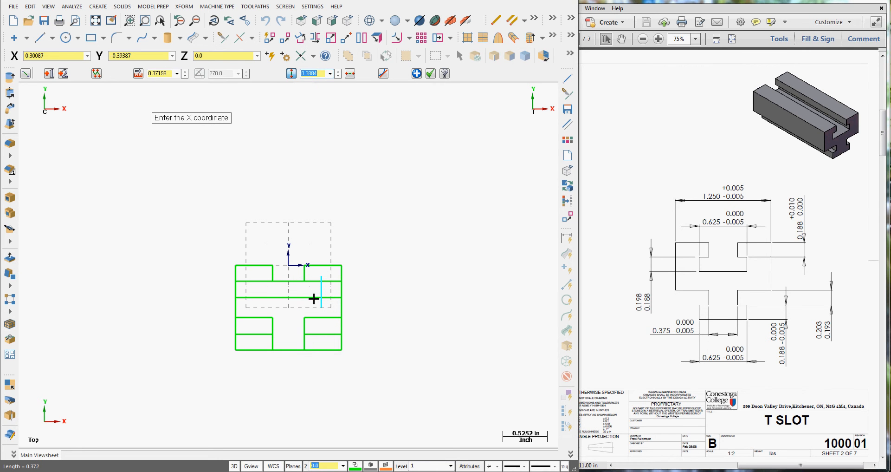
{"action": "key", "text": "BackSpace"}
{"action": "key", "text": "Return"}
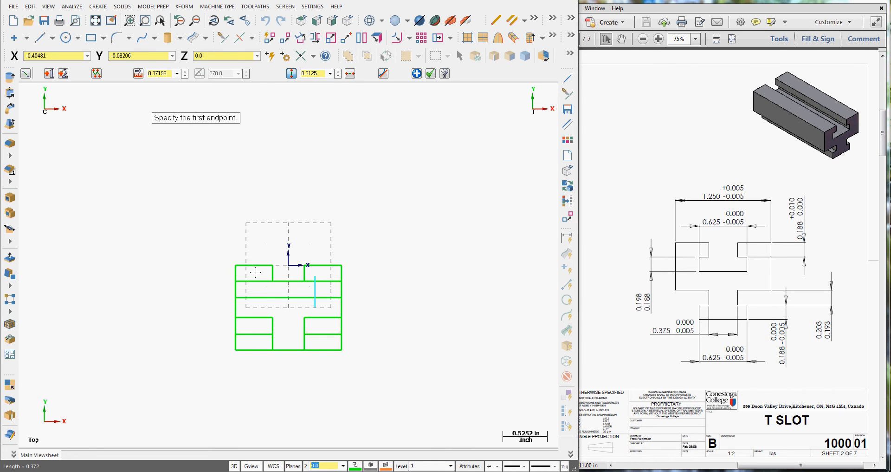
Step: Draw a matching vertical line about 0.35 in long at X -0.3125 across the same two horizontals and finish the line command
{"action": "left_click", "coordinate": [255, 276]}
{"action": "left_click", "coordinate": [255, 305]}
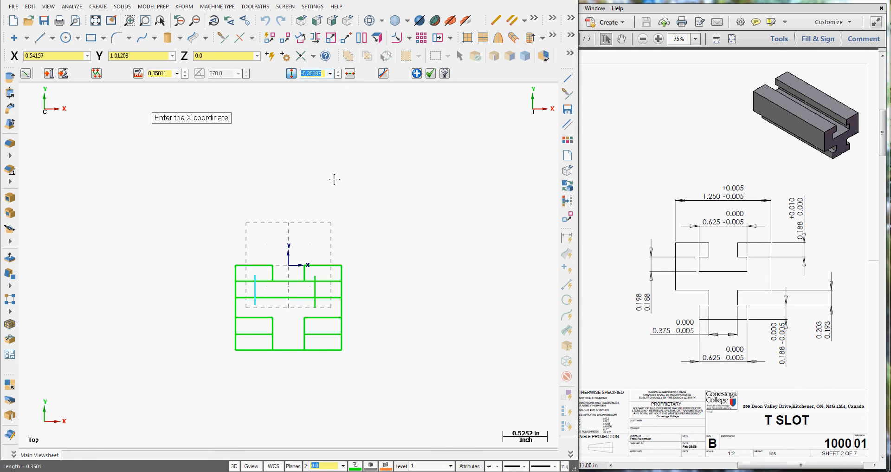
{"action": "key", "text": "BackSpace"}
{"action": "key", "text": "Return"}
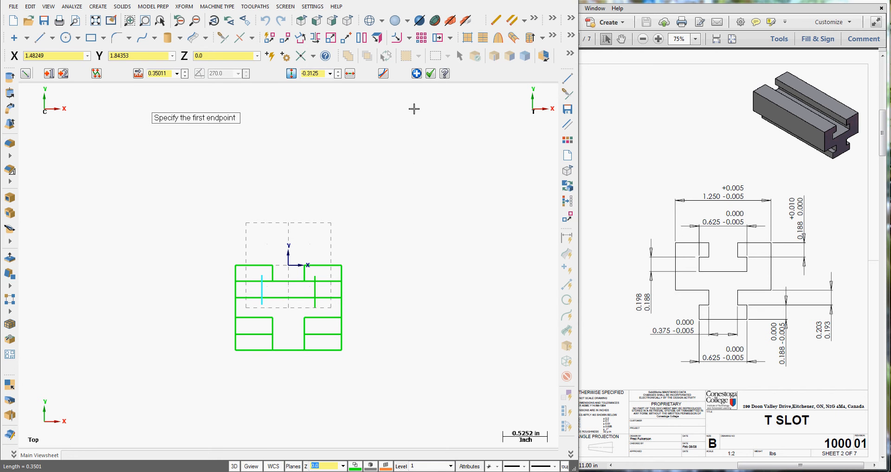
{"action": "left_click", "coordinate": [431, 74]}
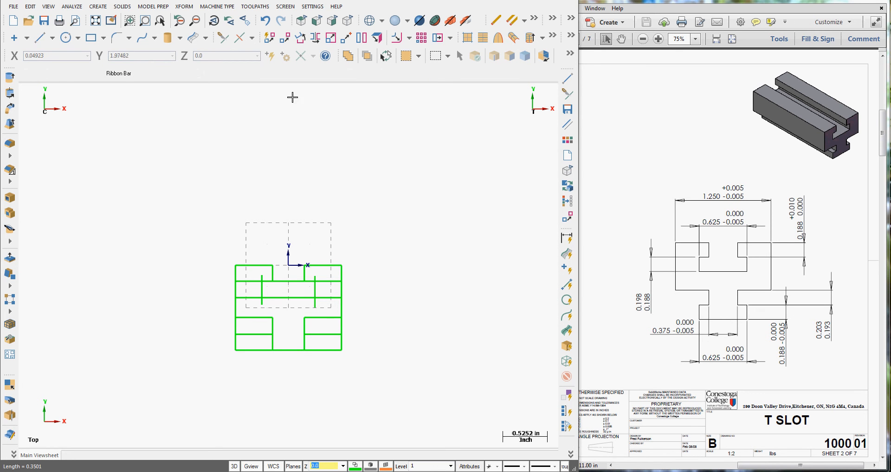
Step: Divide/delete the second horizontal line's middle segment and all excess pieces around the X -0.3125 line to form the slot's negative-X side
{"action": "left_click", "coordinate": [222, 39]}
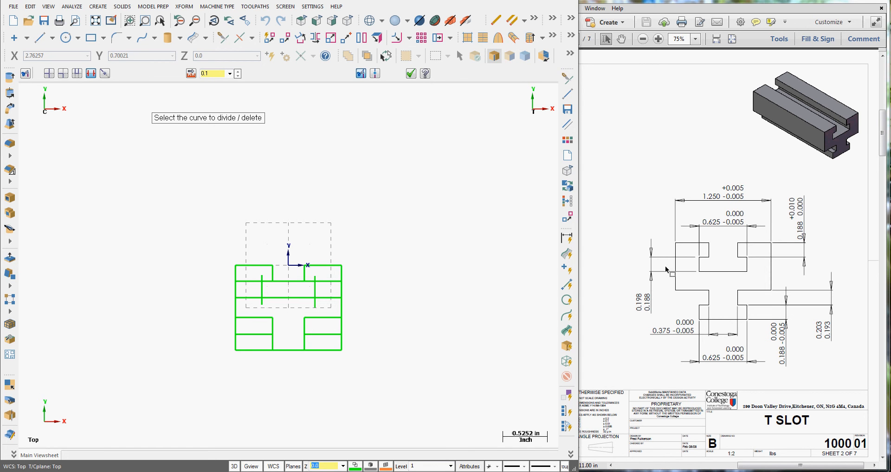
{"action": "left_click", "coordinate": [291, 279]}
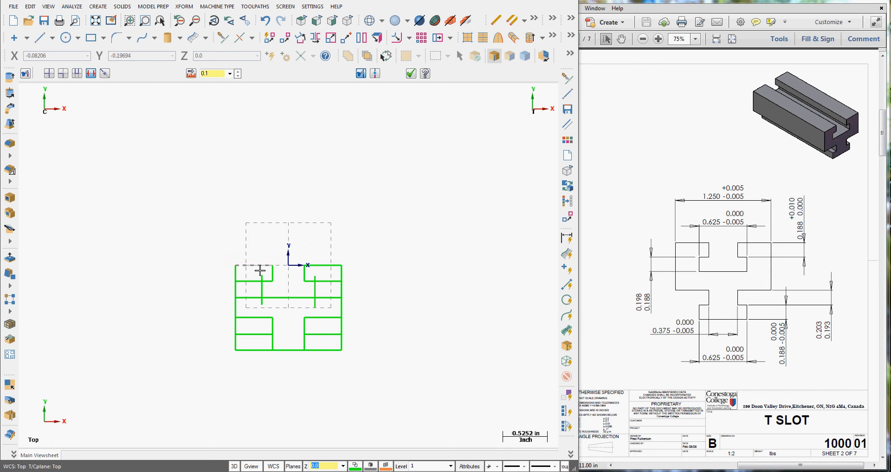
{"action": "left_click", "coordinate": [260, 274]}
{"action": "left_click", "coordinate": [250, 281]}
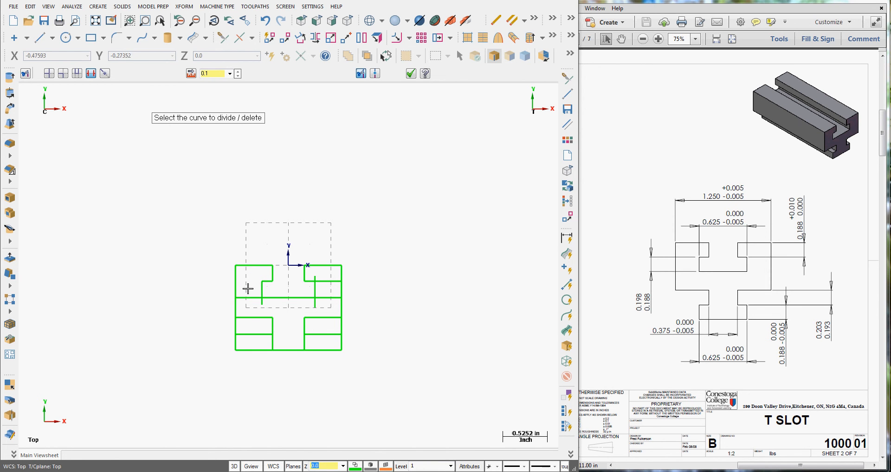
{"action": "left_click", "coordinate": [250, 297]}
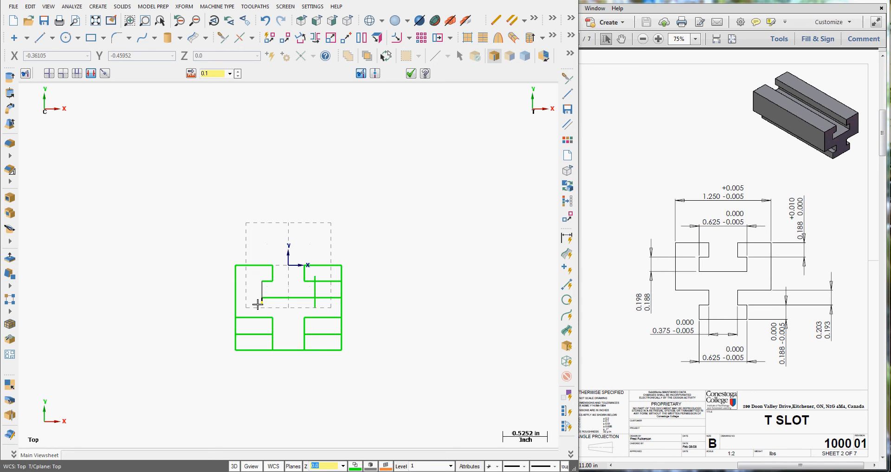
{"action": "left_click", "coordinate": [258, 304]}
Step: Delete the X 0.3125 line's stubs and the outer segments of the second and third horizontals beyond it
{"action": "left_click", "coordinate": [313, 304]}
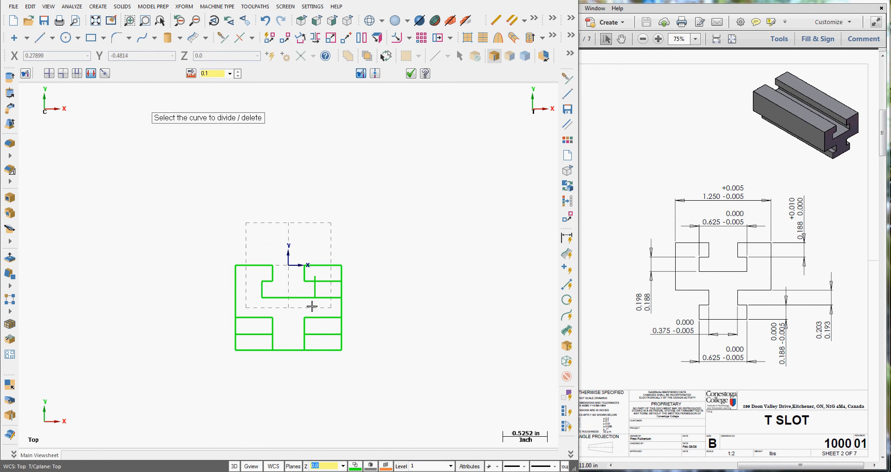
{"action": "left_click", "coordinate": [328, 297]}
{"action": "left_click", "coordinate": [325, 281]}
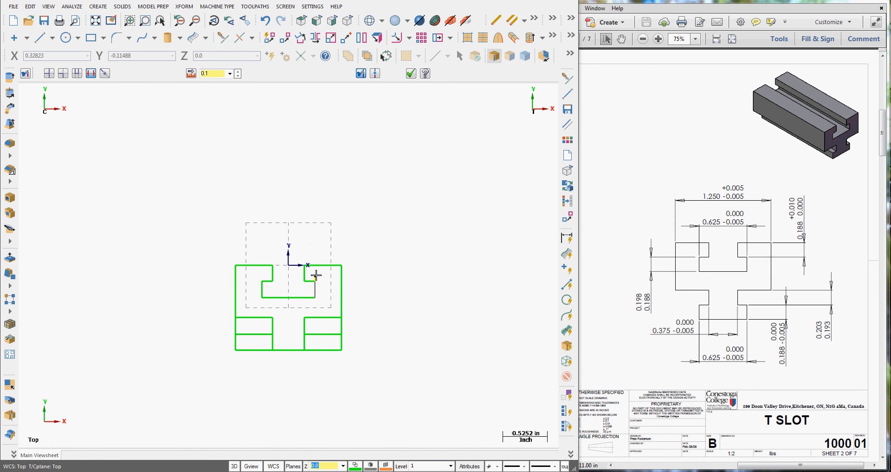
{"action": "left_click", "coordinate": [310, 281]}
Step: Extend the slot's X -0.3125 and X 0.3125 side lines down to the lowest horizontal line using trim to point
{"action": "left_click", "coordinate": [105, 73]}
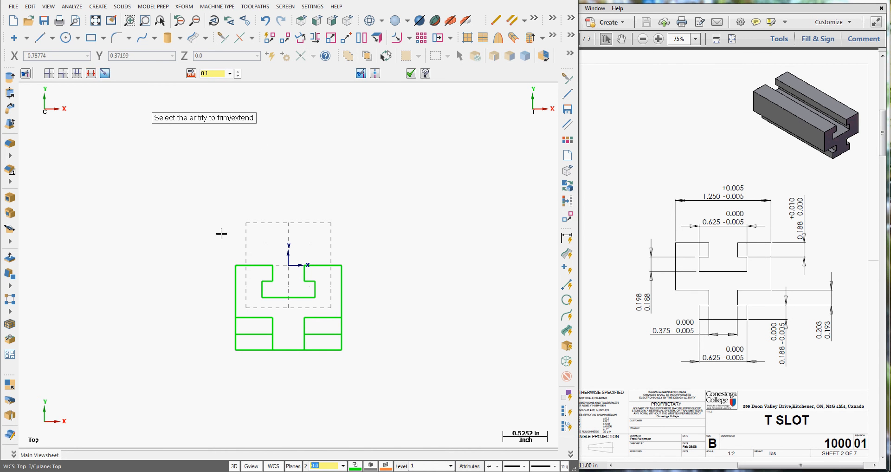
{"action": "left_click", "coordinate": [262, 289]}
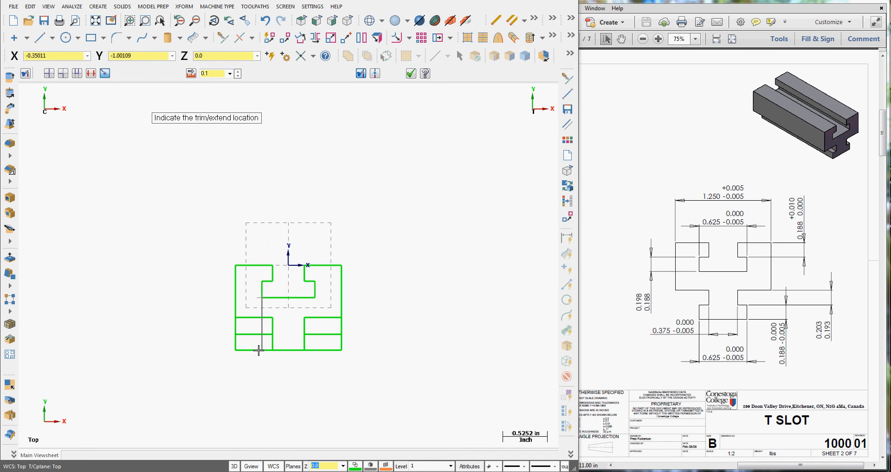
{"action": "left_click", "coordinate": [239, 351]}
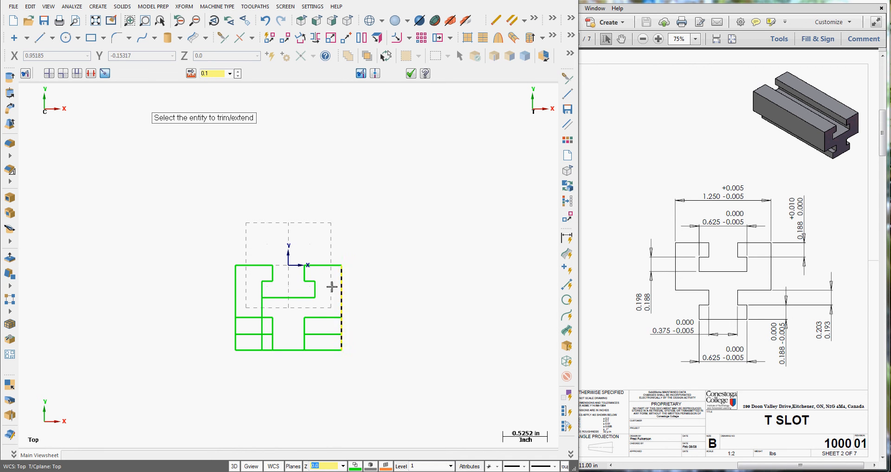
{"action": "left_click", "coordinate": [314, 289]}
{"action": "left_click", "coordinate": [342, 350]}
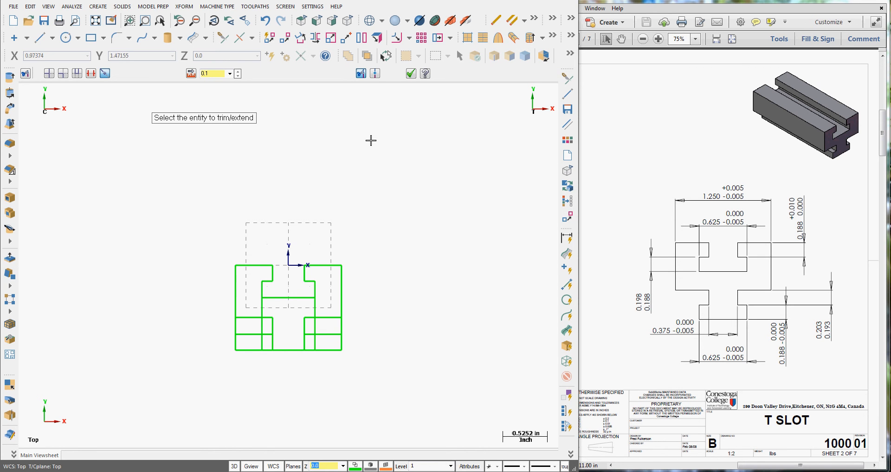
Step: Divide/delete the negative-X excess: outer vertical below the fourth horizontal, outer ends of the lowest two horizontals, and X -0.3125 segments between third and fifth
{"action": "left_click", "coordinate": [92, 76]}
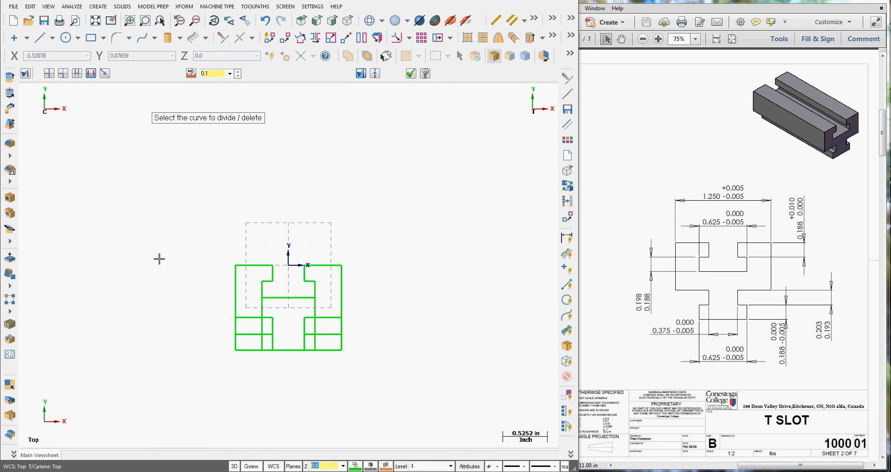
{"action": "left_click", "coordinate": [236, 310]}
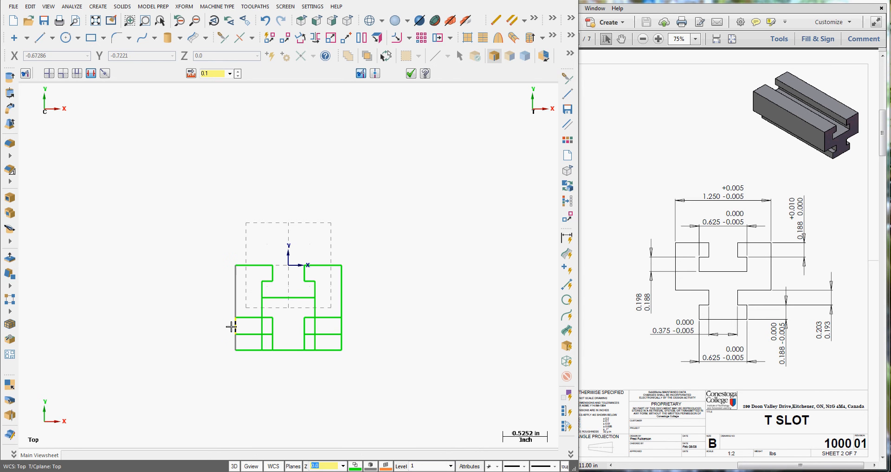
{"action": "left_click", "coordinate": [232, 327]}
{"action": "left_click", "coordinate": [232, 344]}
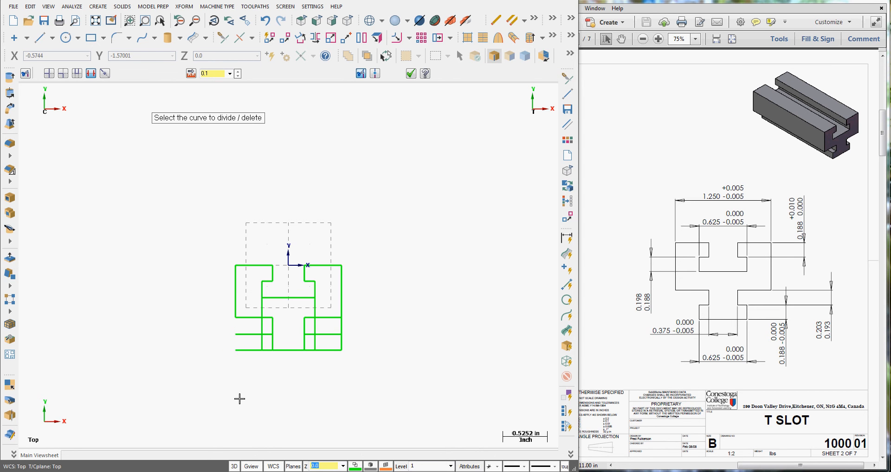
{"action": "left_click", "coordinate": [236, 349]}
{"action": "left_click", "coordinate": [237, 335]}
{"action": "left_click", "coordinate": [260, 329]}
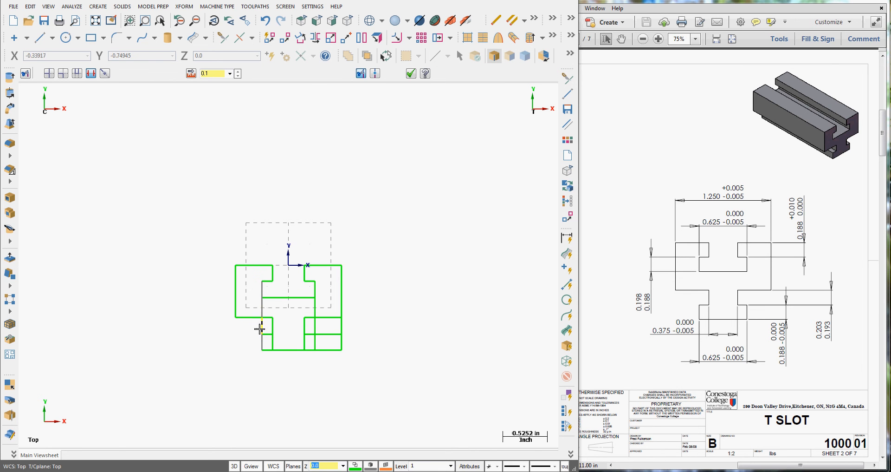
{"action": "left_click", "coordinate": [260, 306]}
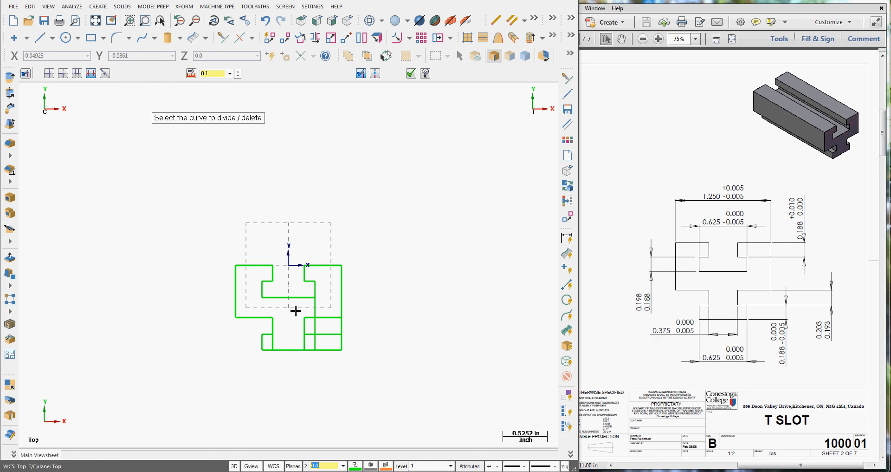
Step: Delete the matching positive-X excess: outer vertical below the fourth horizontal, lowest two horizontals' outer ends, and X 0.3125 segments between third and fifth
{"action": "left_click", "coordinate": [315, 308]}
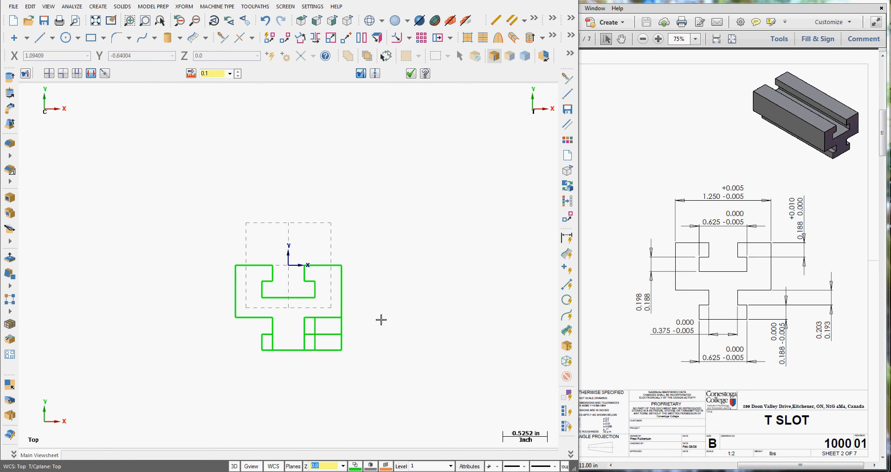
{"action": "left_click", "coordinate": [342, 324]}
{"action": "left_click", "coordinate": [348, 340]}
{"action": "left_click", "coordinate": [337, 355]}
{"action": "left_click", "coordinate": [330, 334]}
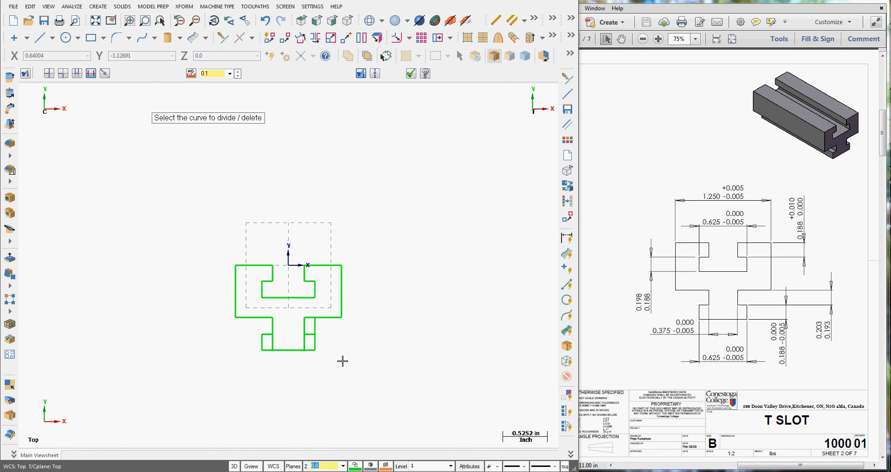
{"action": "left_click", "coordinate": [316, 327]}
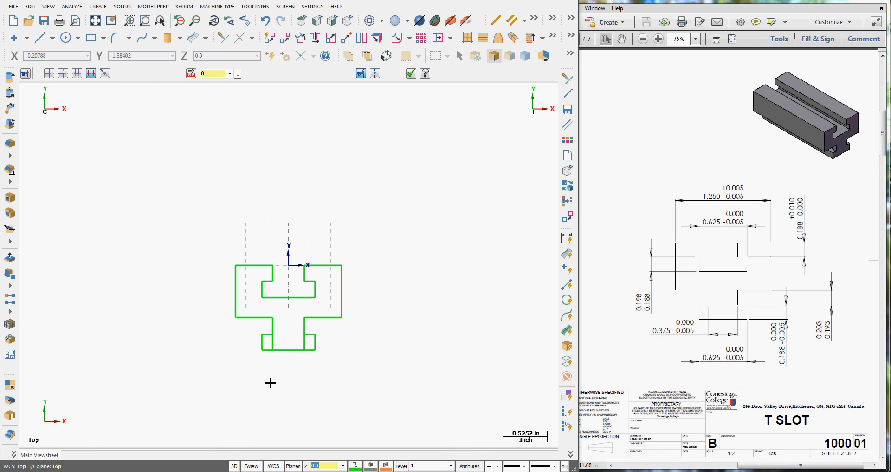
Step: Trim both stem verticals against the foot's upper edges with Trim 2 entities, removing the inner foot segments, and finish trimming
{"action": "scroll", "coordinate": [269, 381], "scroll_direction": "up", "scroll_amount": 3}
{"action": "scroll", "coordinate": [268, 382], "scroll_direction": "up", "scroll_amount": 2}
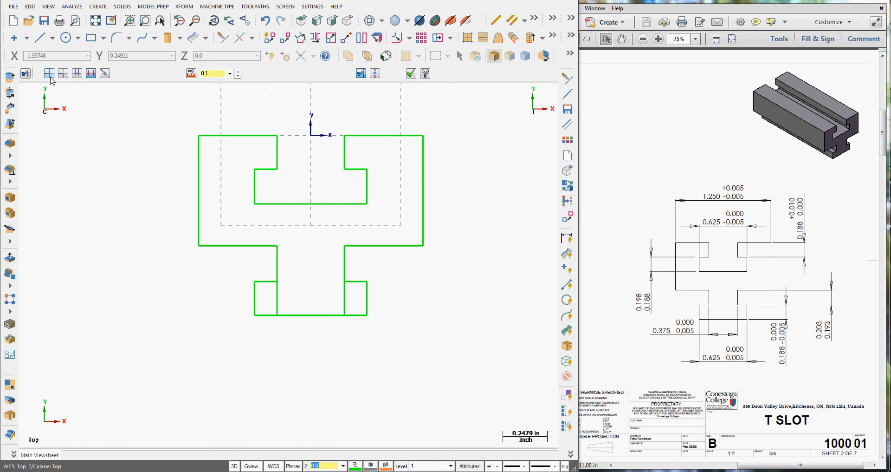
{"action": "left_click", "coordinate": [49, 73]}
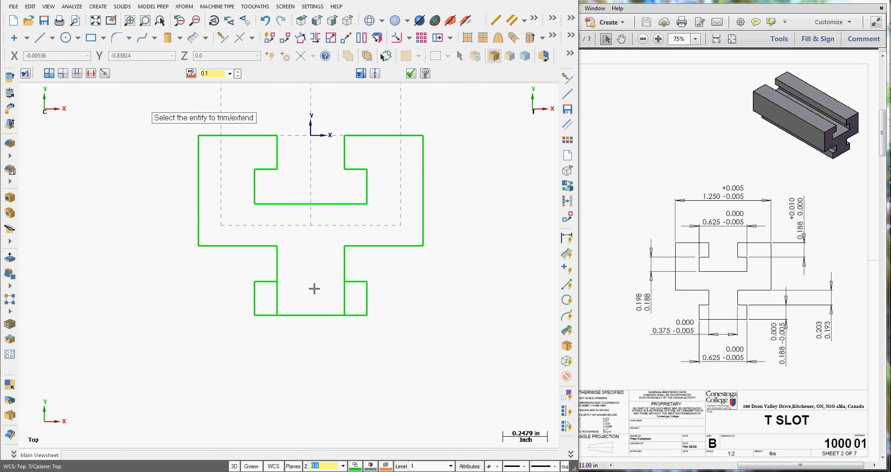
{"action": "left_click", "coordinate": [277, 261]}
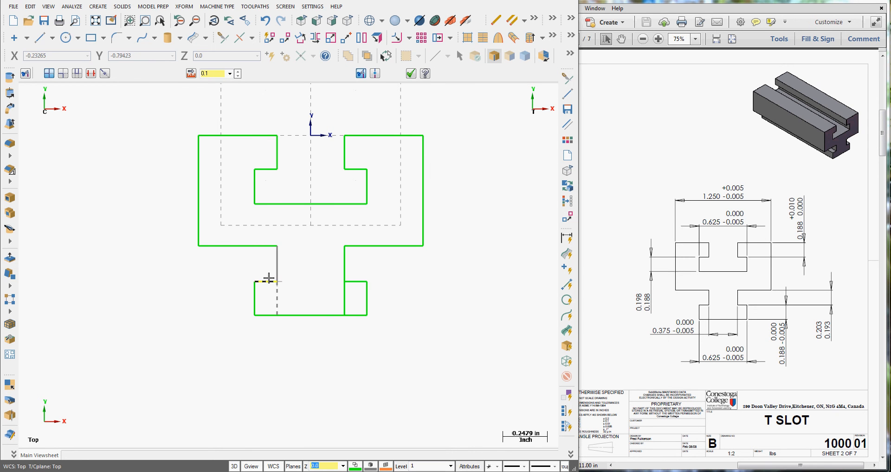
{"action": "left_click", "coordinate": [269, 281]}
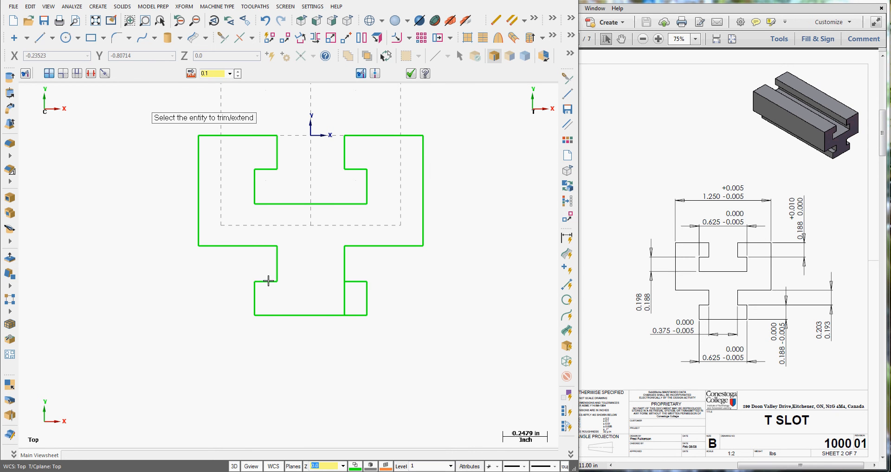
{"action": "left_click", "coordinate": [343, 266]}
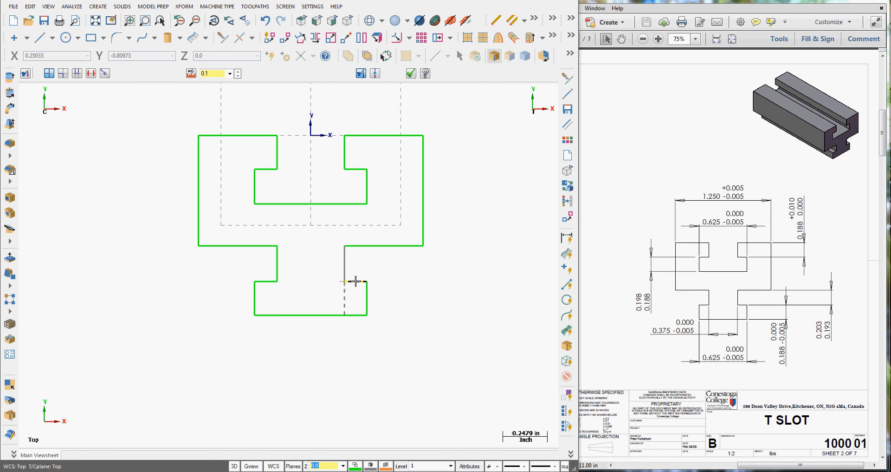
{"action": "left_click", "coordinate": [354, 281]}
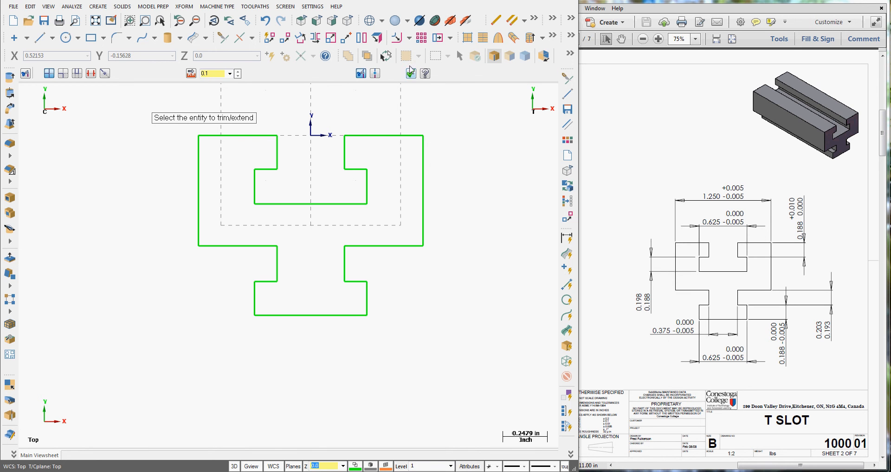
{"action": "left_click", "coordinate": [410, 73]}
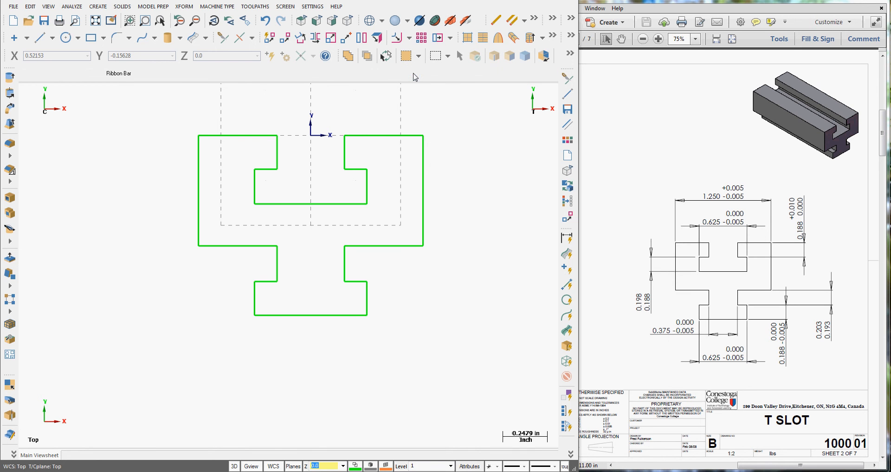
Step: In the isometric view, move the whole chained T Slot profile from the Top view to the Right side view using Translate 3D
{"action": "left_click", "coordinate": [348, 20]}
{"action": "scroll", "coordinate": [346, 371], "scroll_direction": "up", "scroll_amount": 2}
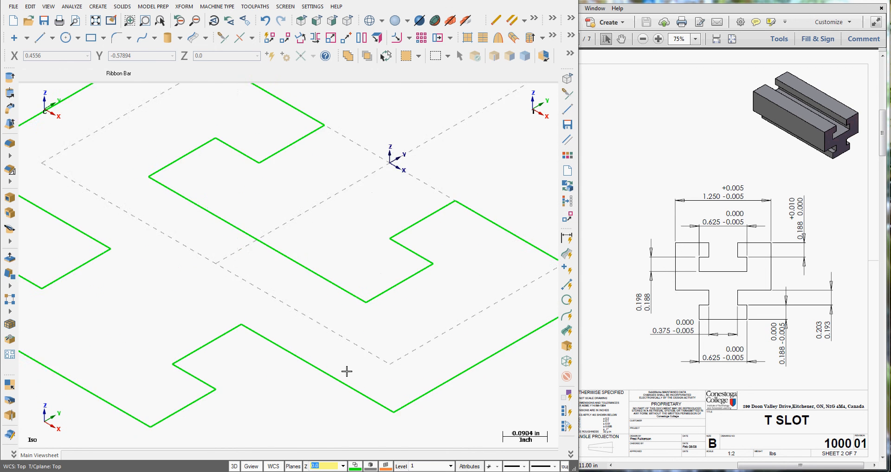
{"action": "scroll", "coordinate": [347, 370], "scroll_direction": "down", "scroll_amount": 4}
{"action": "scroll", "coordinate": [346, 371], "scroll_direction": "down", "scroll_amount": 2}
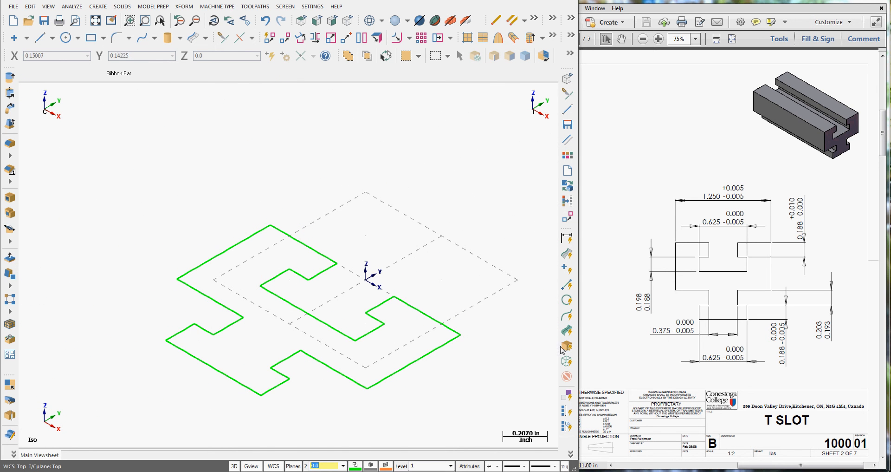
{"action": "left_click", "coordinate": [184, 8]}
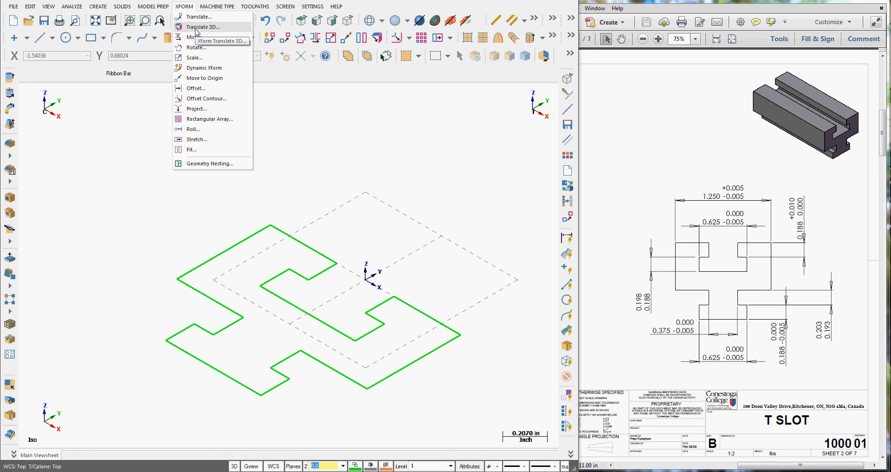
{"action": "left_click", "coordinate": [196, 28]}
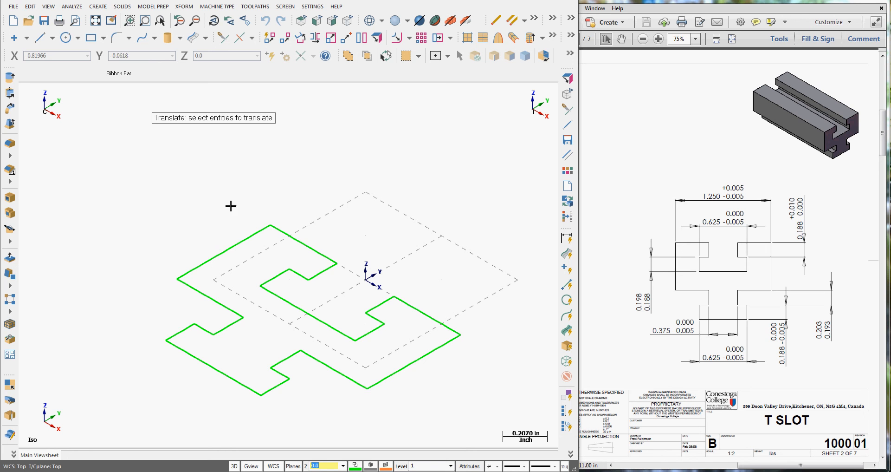
{"action": "left_click", "coordinate": [239, 242]}
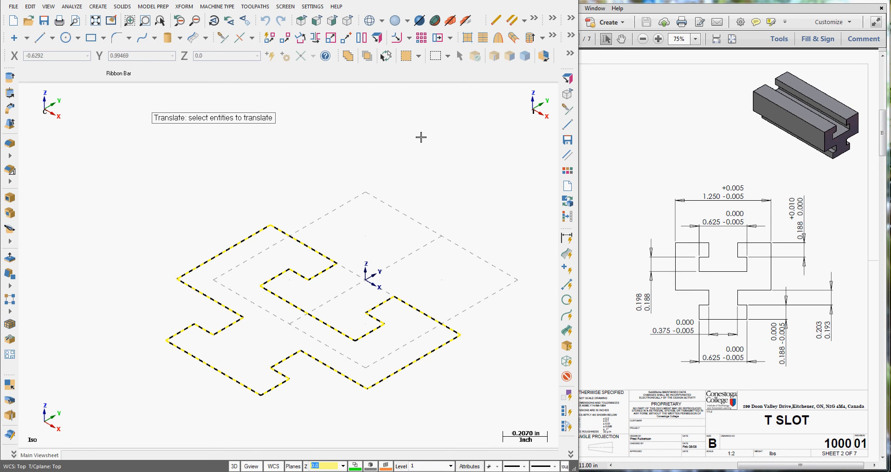
{"action": "key", "text": "Return"}
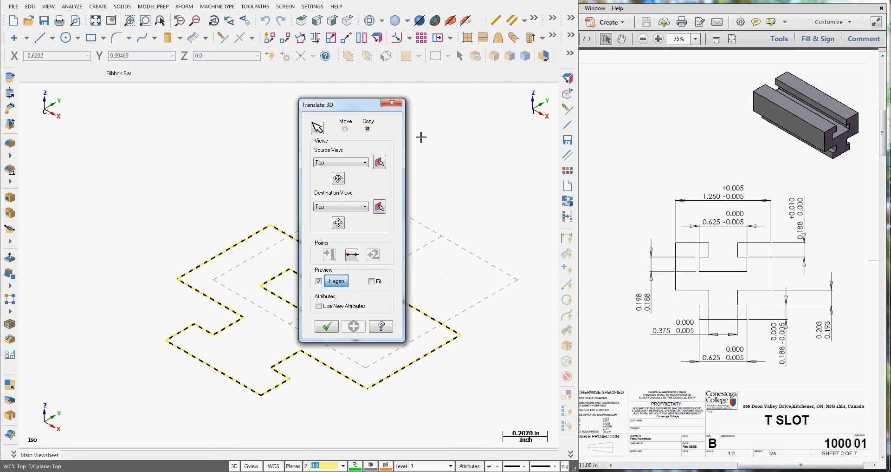
{"action": "left_click", "coordinate": [345, 129]}
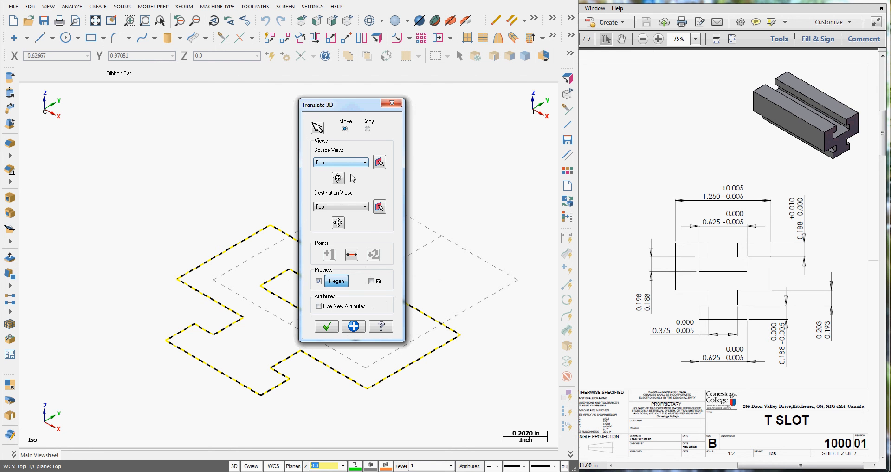
{"action": "left_click", "coordinate": [365, 207]}
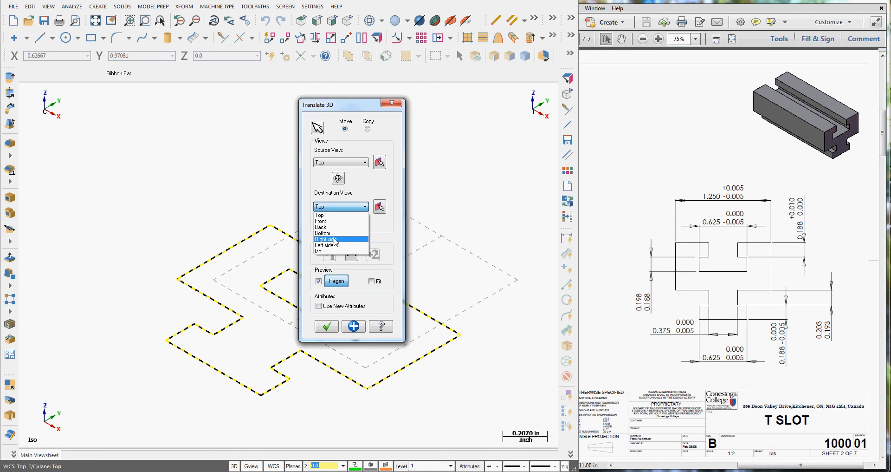
{"action": "left_click", "coordinate": [335, 239]}
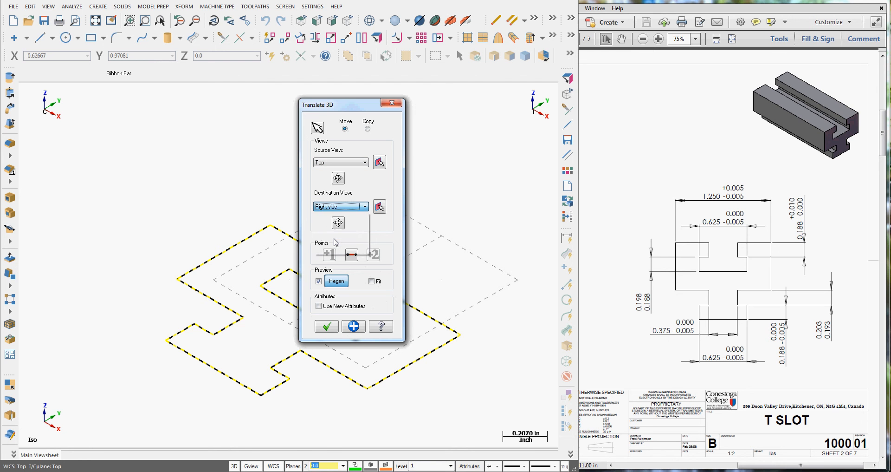
{"action": "left_click", "coordinate": [326, 326]}
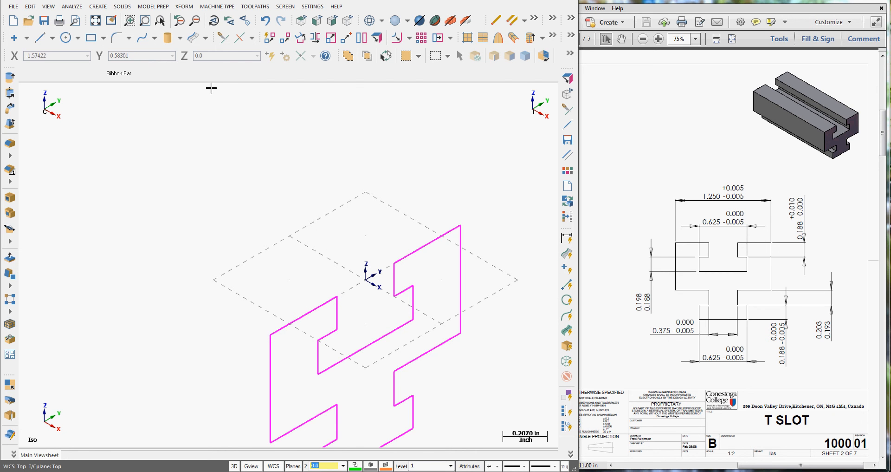
{"action": "left_click", "coordinate": [95, 21]}
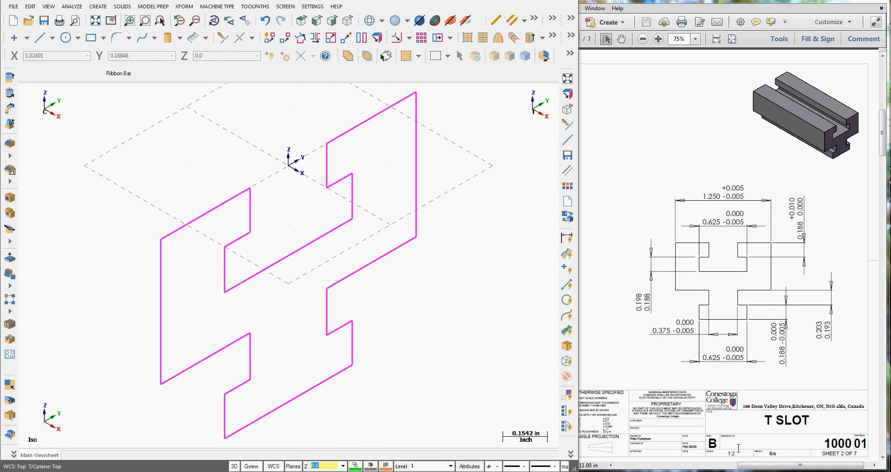
Step: Bring up the part's length dimension on the drawing and start a Translate on all result entities of the previous transform
{"action": "left_click_drag", "start_coordinate": [777, 466], "coordinate": [675, 468]}
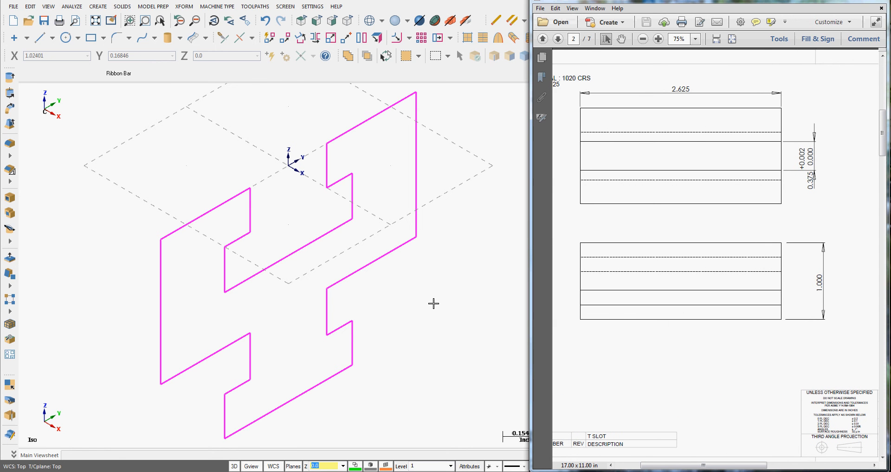
{"action": "left_click", "coordinate": [184, 6]}
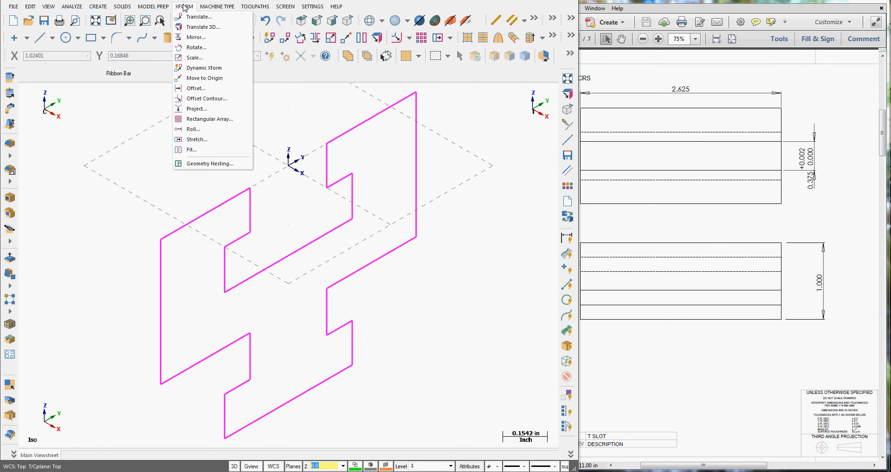
{"action": "left_click", "coordinate": [192, 17]}
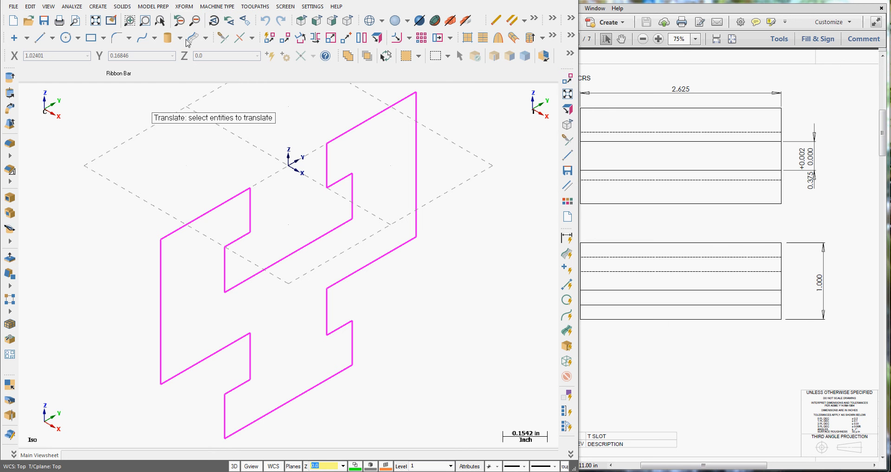
{"action": "left_click", "coordinate": [347, 56]}
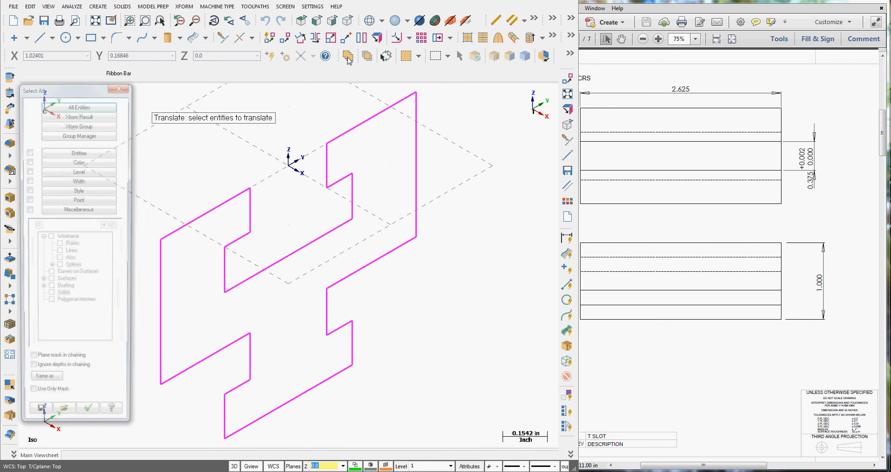
{"action": "left_click", "coordinate": [73, 116]}
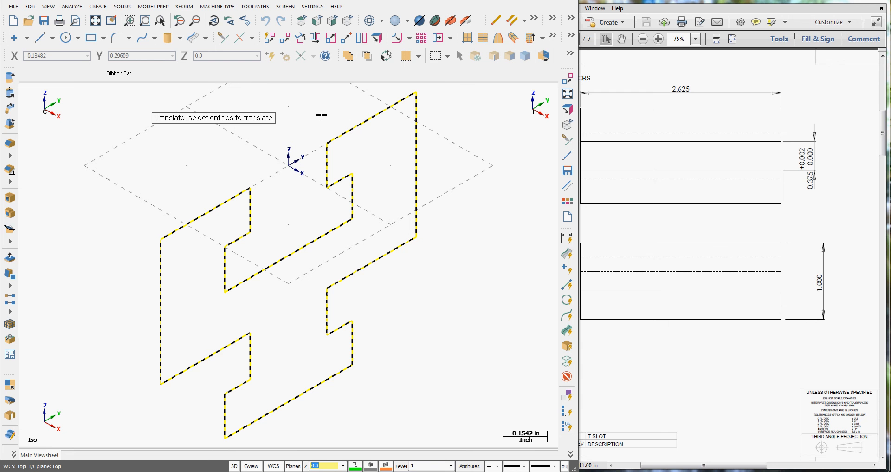
{"action": "key", "text": "Return"}
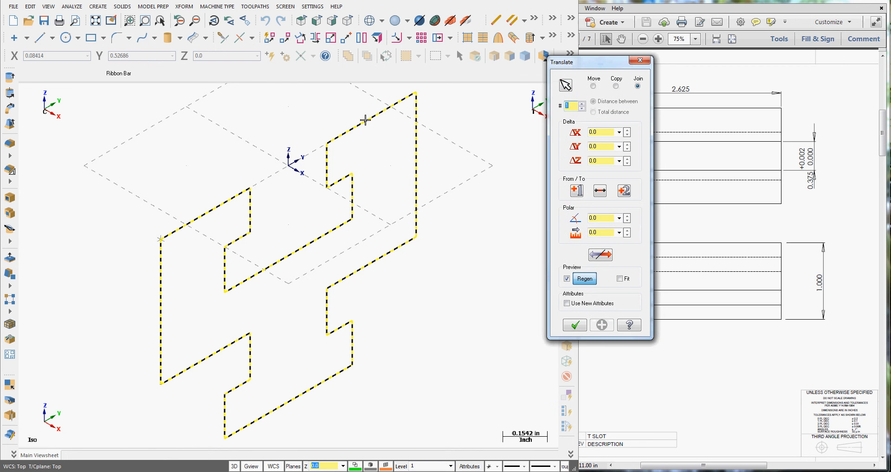
{"action": "left_click_drag", "start_coordinate": [596, 68], "coordinate": [510, 73]}
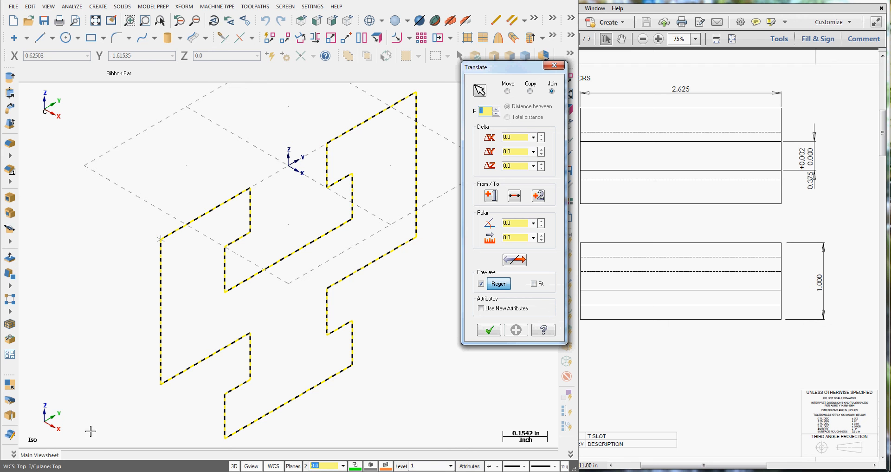
Step: Try a joined translation of the profile by 2.625 in Z, and reset the Z delta to 0
{"action": "left_click", "coordinate": [519, 166]}
{"action": "type", "text": "2.625"}
{"action": "key", "text": "Return"}
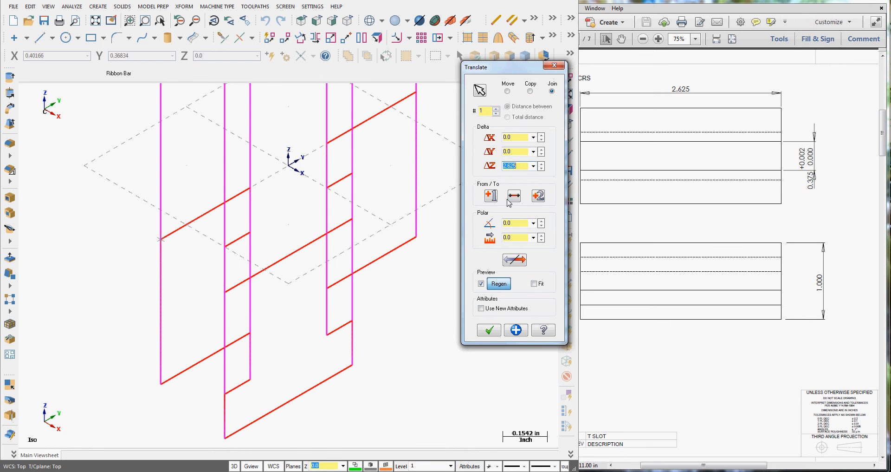
{"action": "left_click_drag", "start_coordinate": [521, 166], "coordinate": [504, 167]}
{"action": "type", "text": "0"}
Step: Translate the profile 2.625 in X with the Join option and reversed direction, and accept the full-length wireframe
{"action": "left_click", "coordinate": [519, 138]}
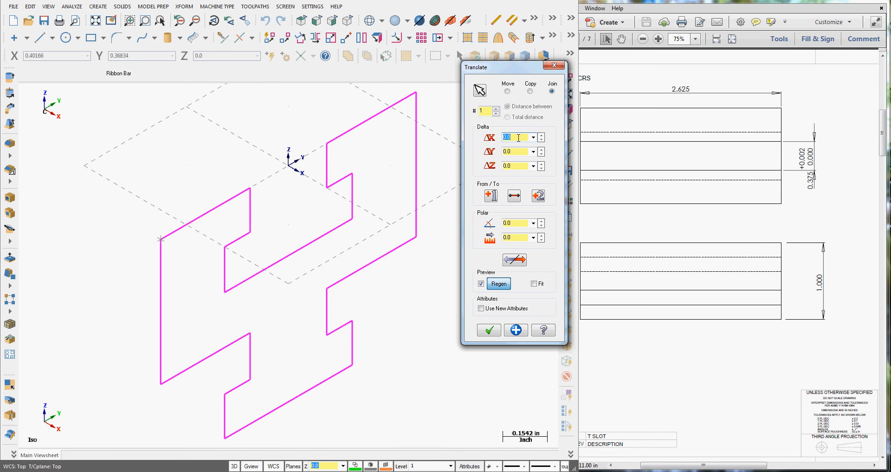
{"action": "key", "text": "Return"}
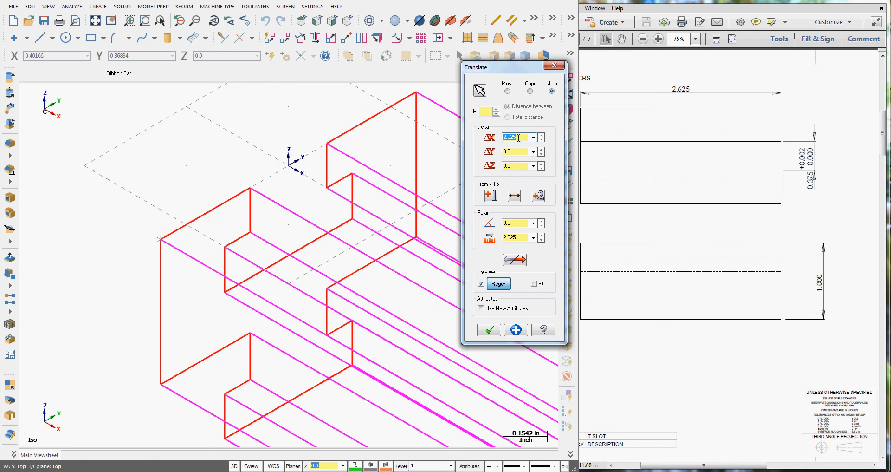
{"action": "left_click", "coordinate": [522, 263]}
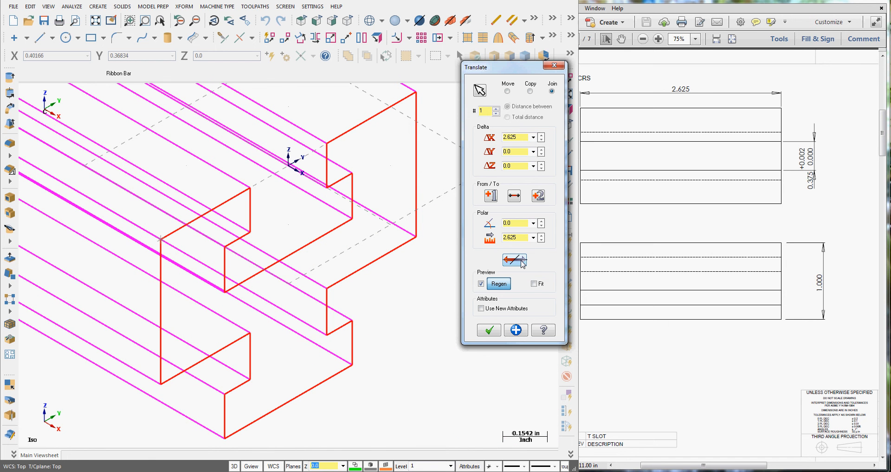
{"action": "left_click", "coordinate": [96, 22]}
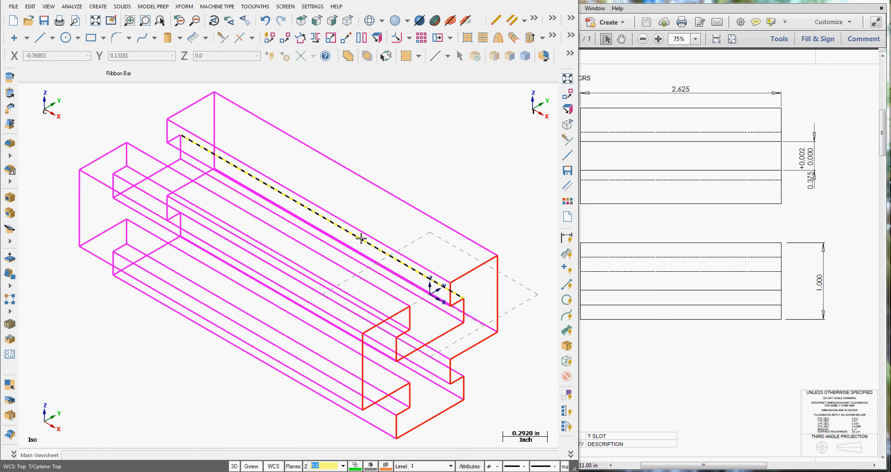